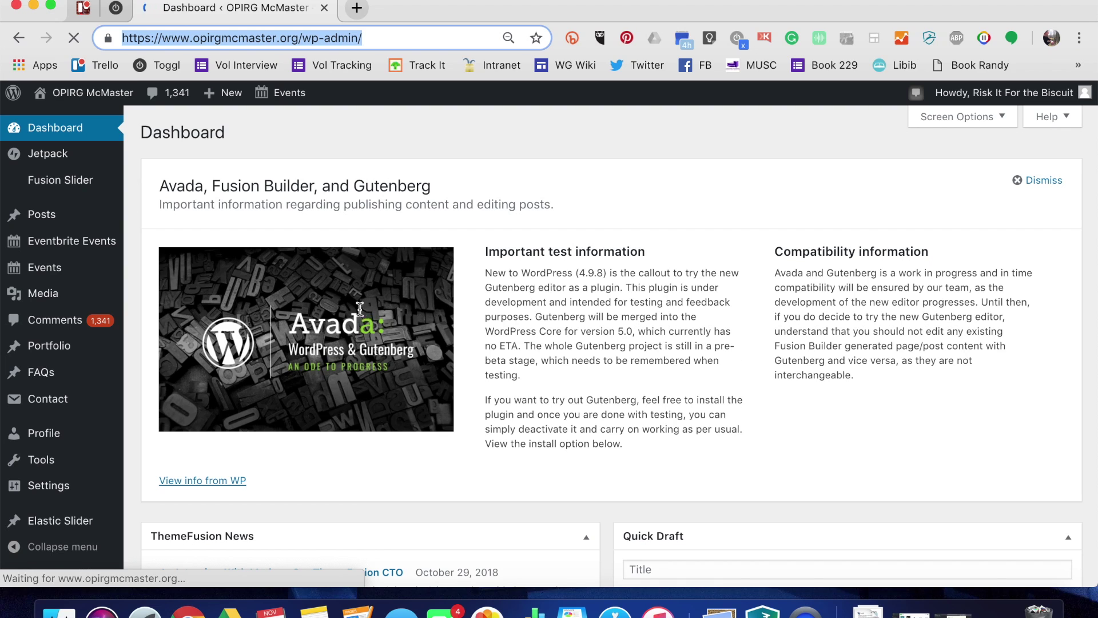
- Create a new post and switch its editor to Fusion Builder
mouse_move(84, 358)
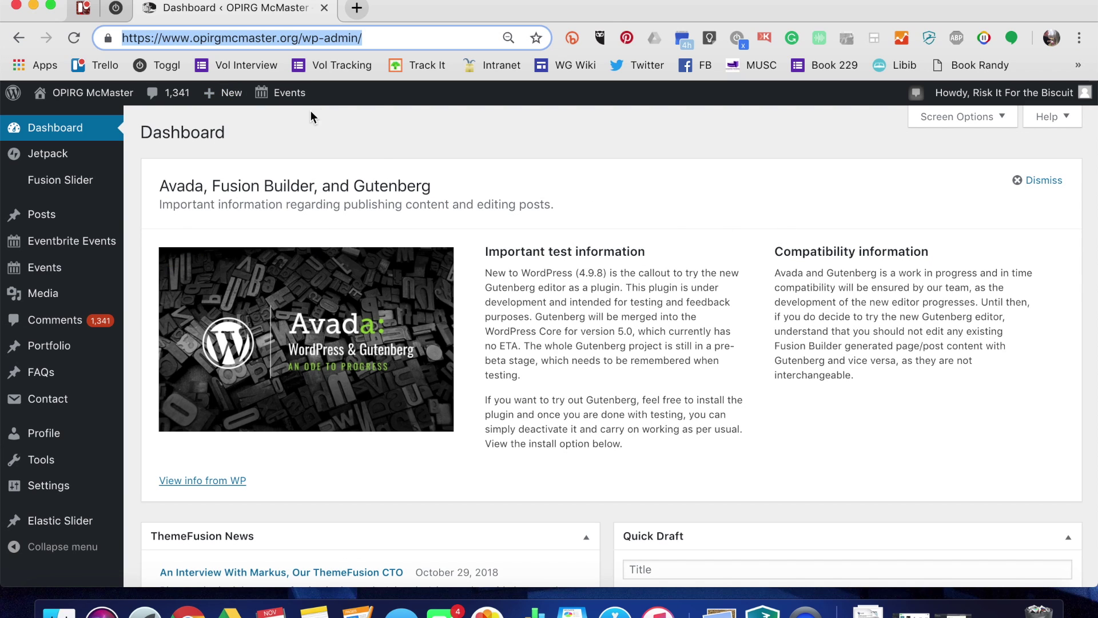
mouse_move(236, 102)
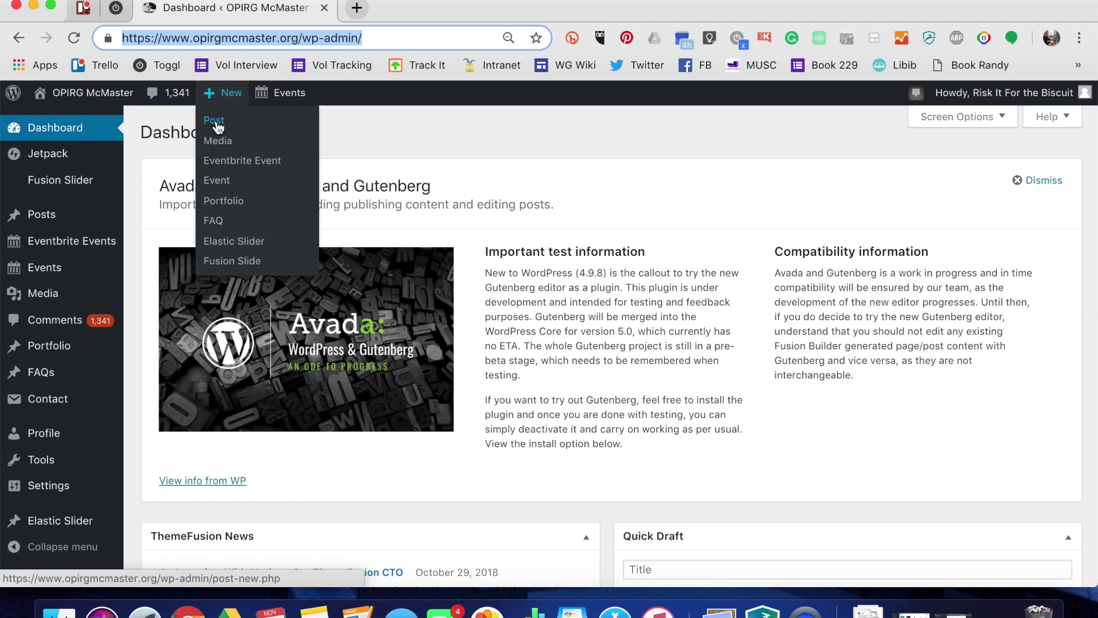
left_click(217, 126)
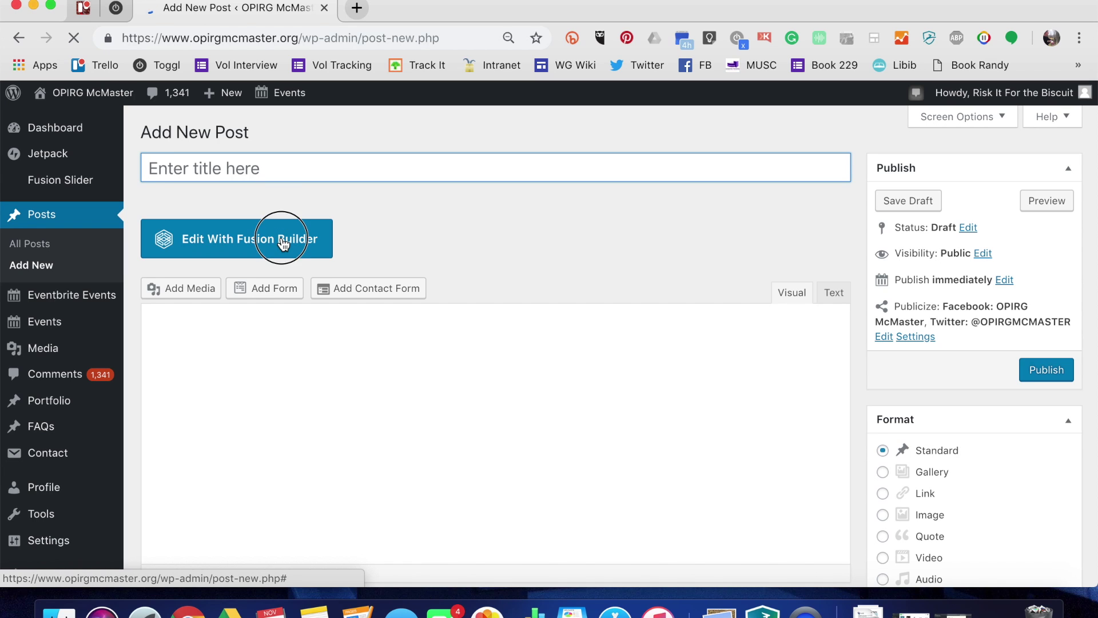
left_click(398, 273)
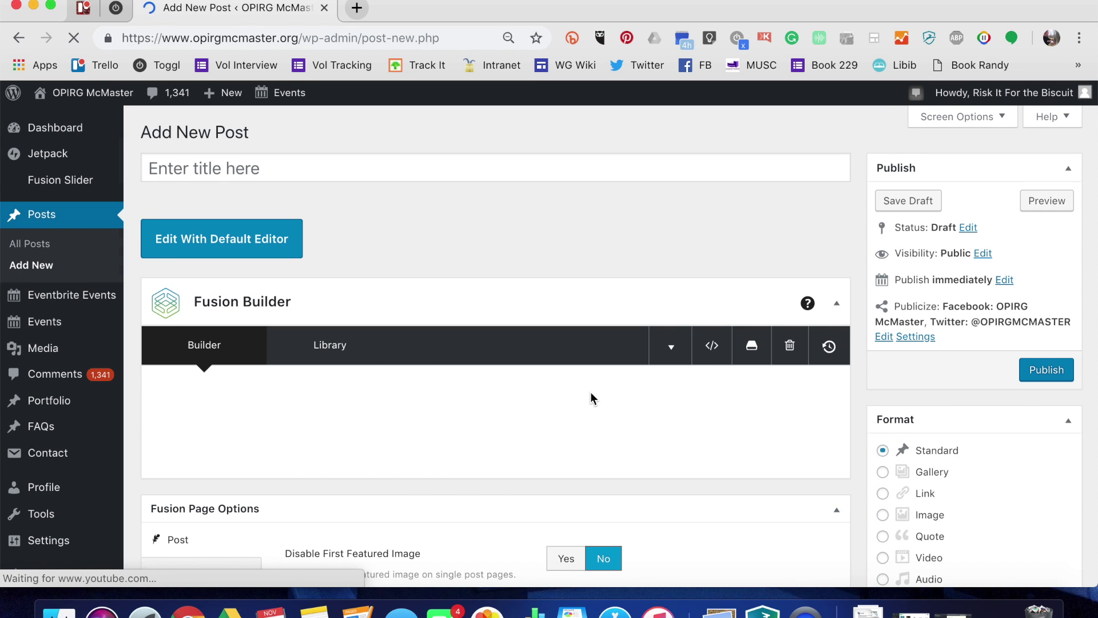
- Insert a container with a single full-width 1/1 column into the post
scroll(591, 395, "down", 2)
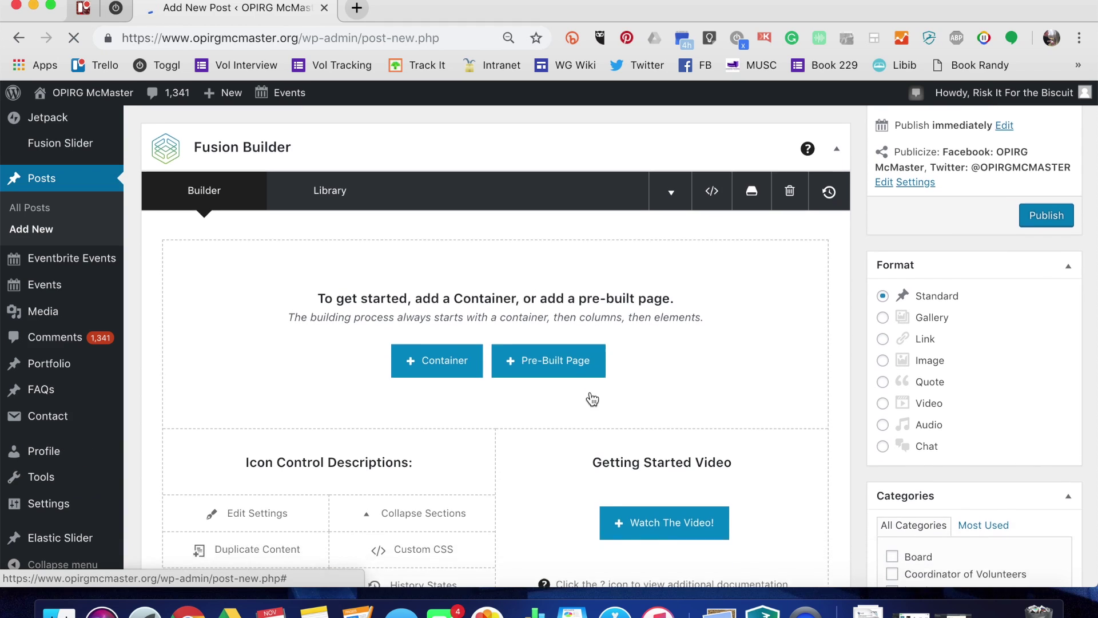
left_click(448, 343)
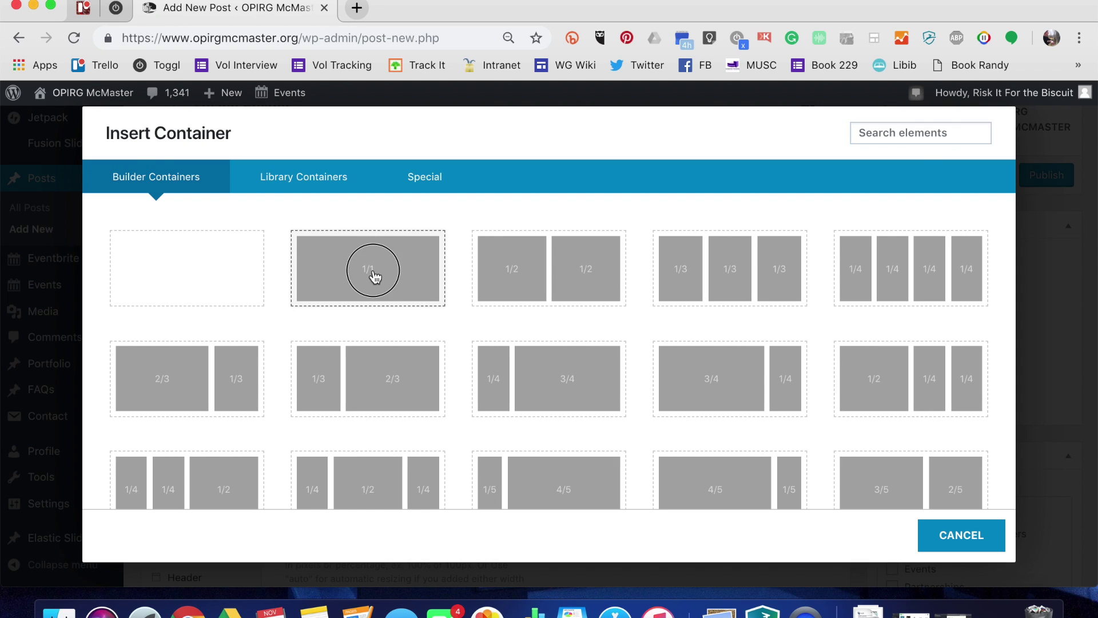
left_click(375, 277)
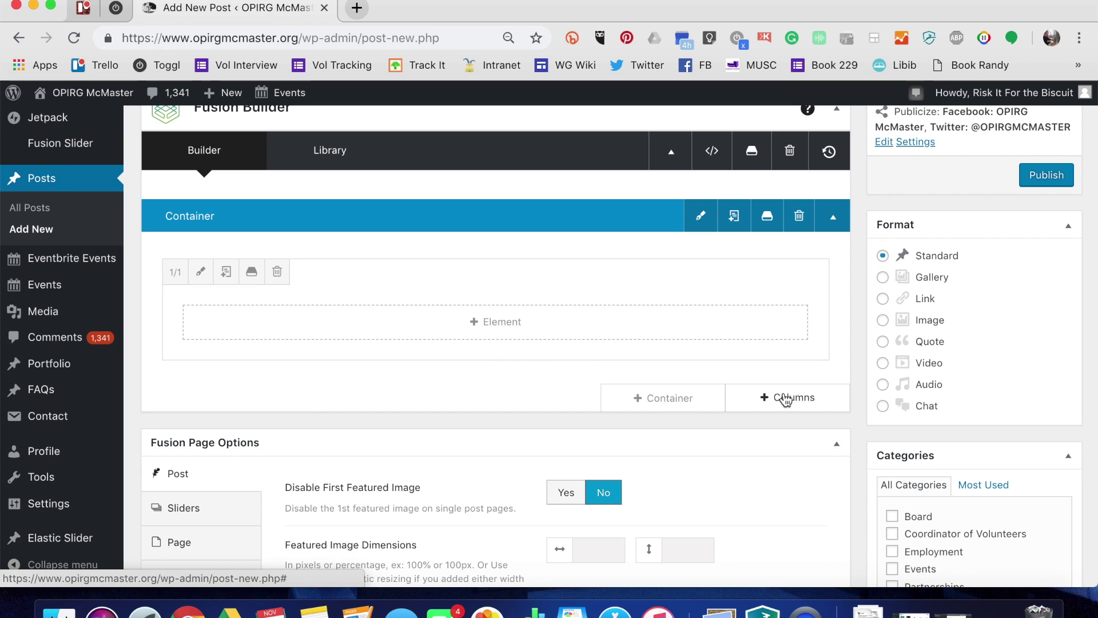
- Add a Title element to the 1/1 column with the text "title" and save it
left_click(503, 323)
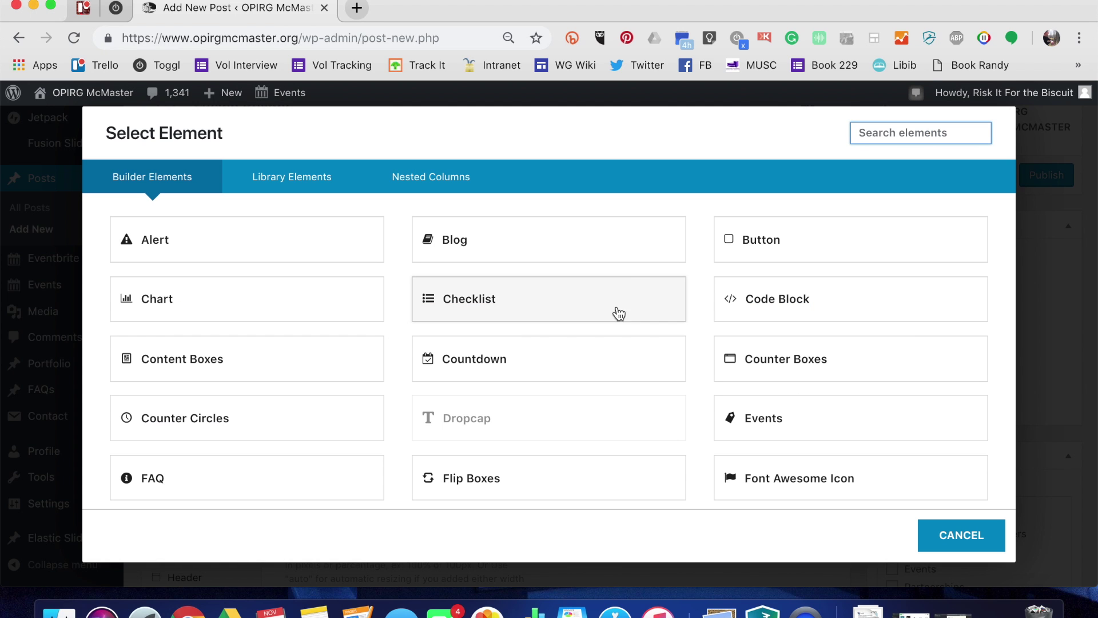
scroll(819, 394, "down", 3)
scroll(818, 393, "up", 3)
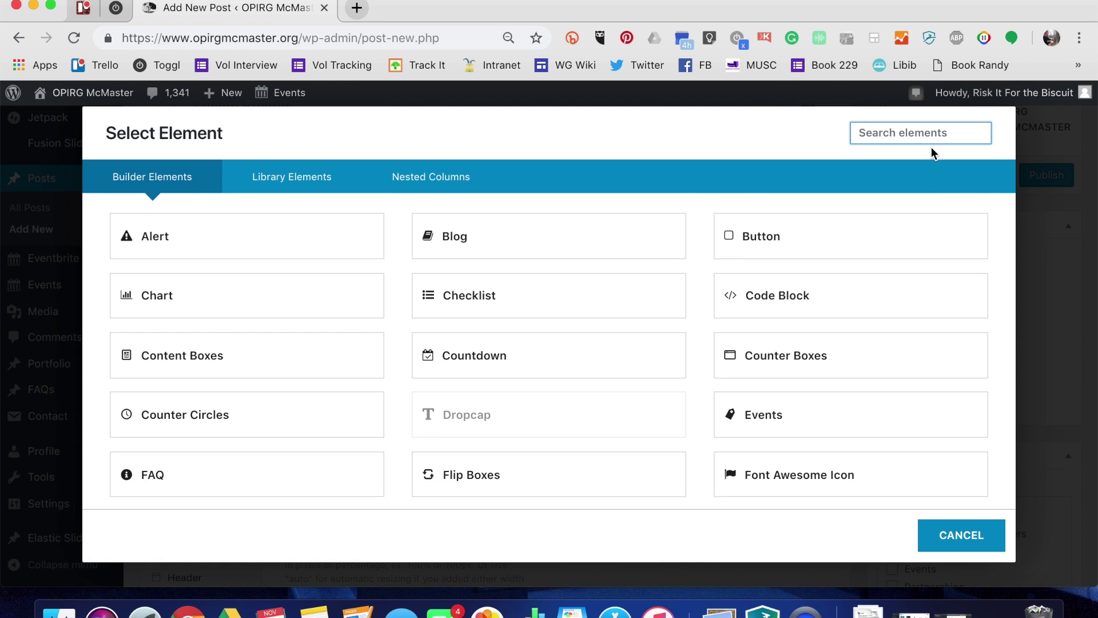
scroll(798, 413, "down", 10)
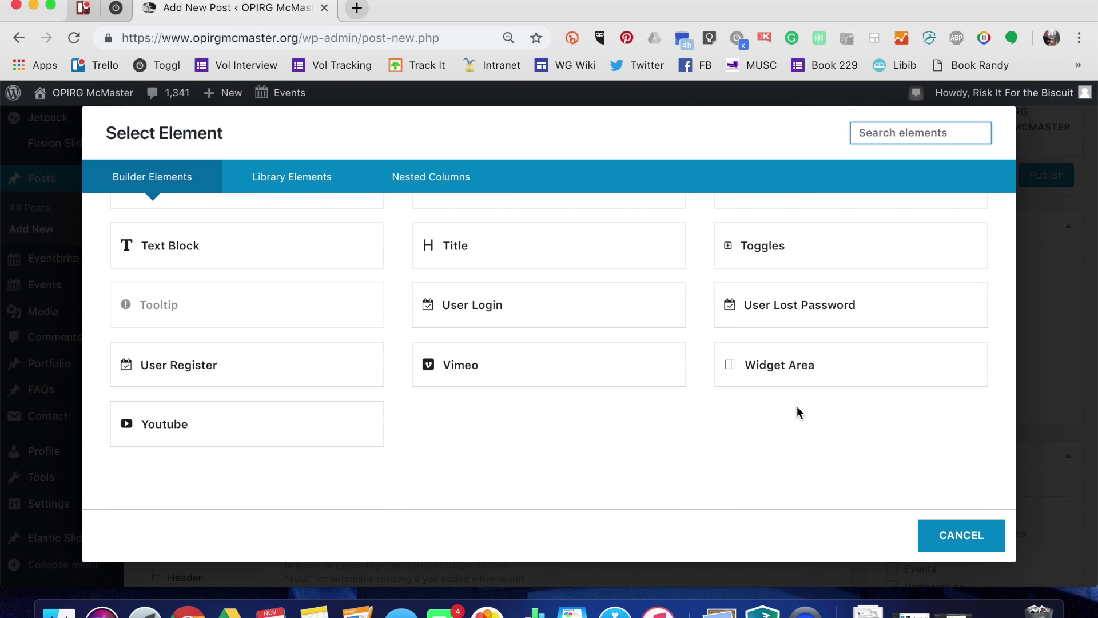
scroll(515, 289, "up", 2)
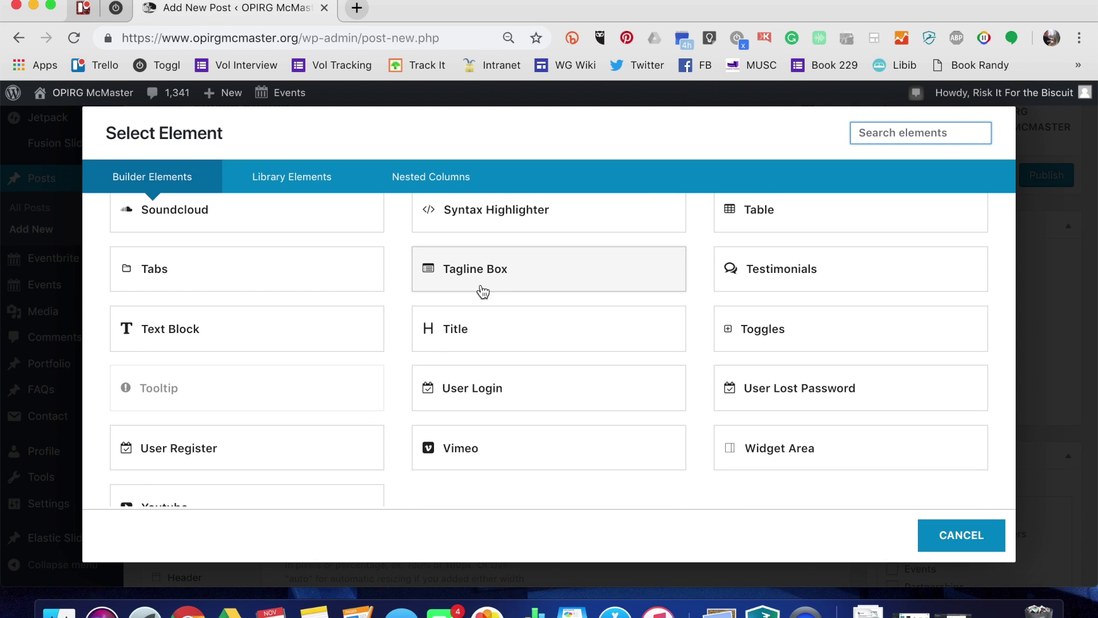
left_click(485, 338)
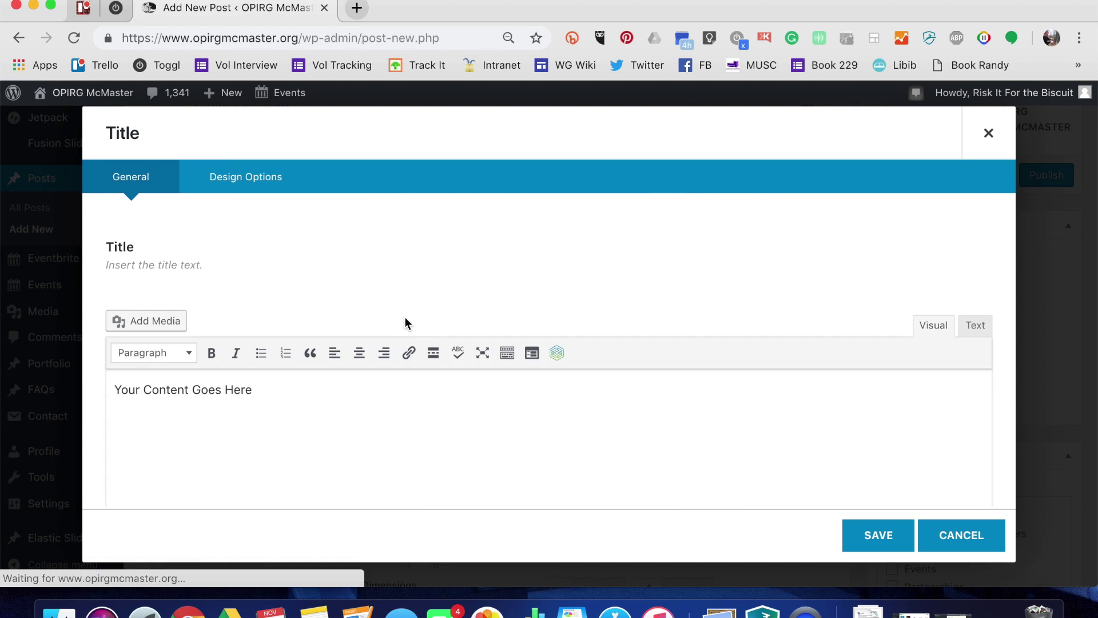
triple_click(199, 389)
type("title")
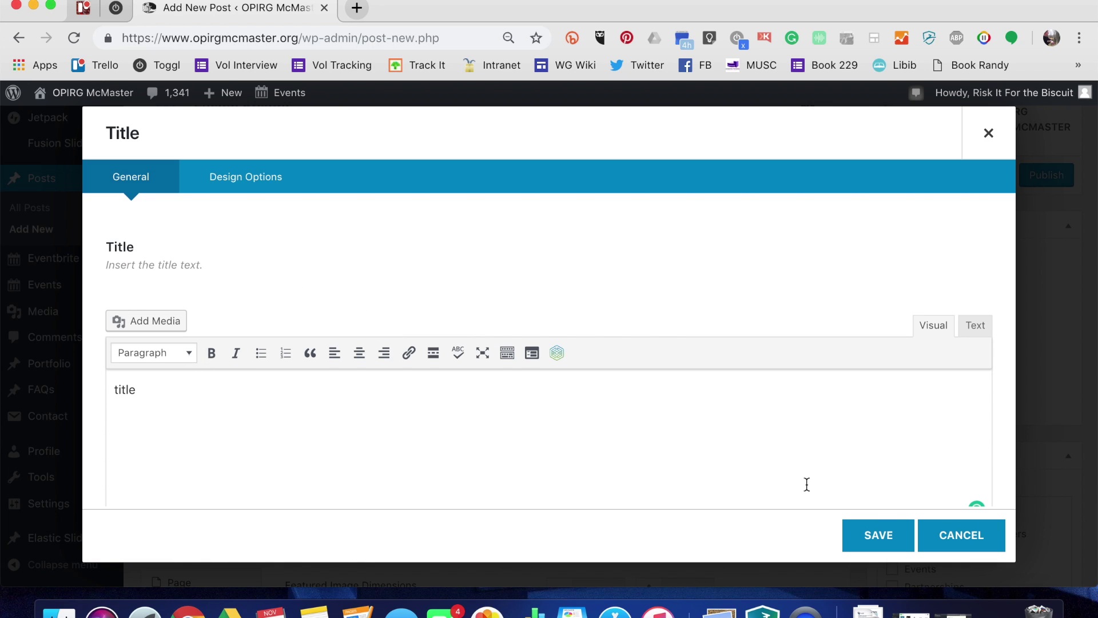
left_click(868, 536)
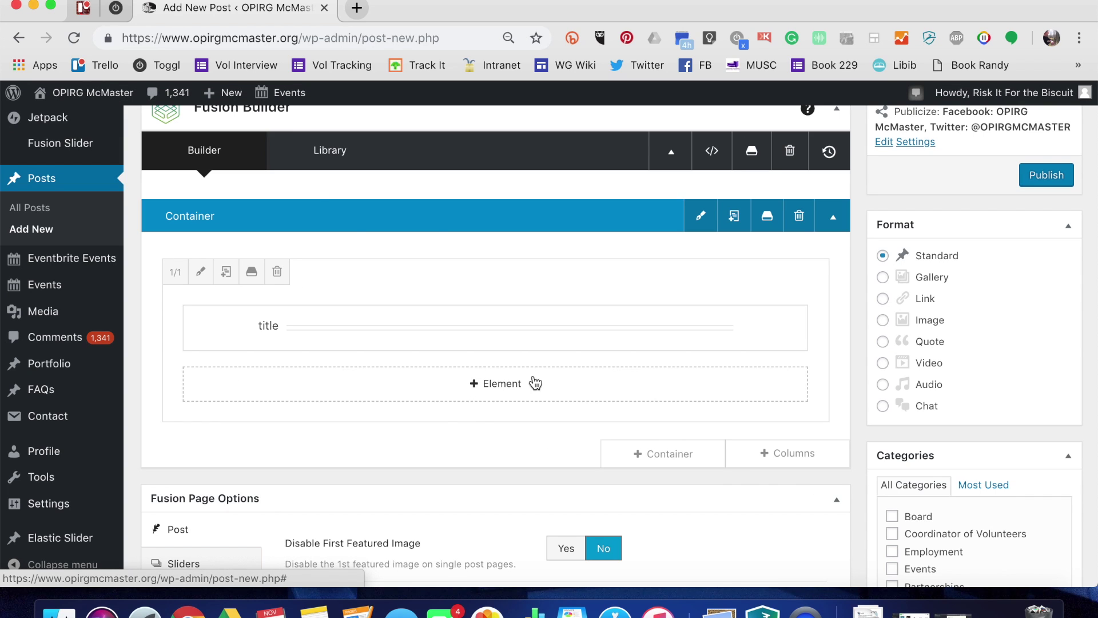
- Add a Text Block element containing "text text text" below the title, searching the elements for "tex"
left_click(507, 392)
type("tex")
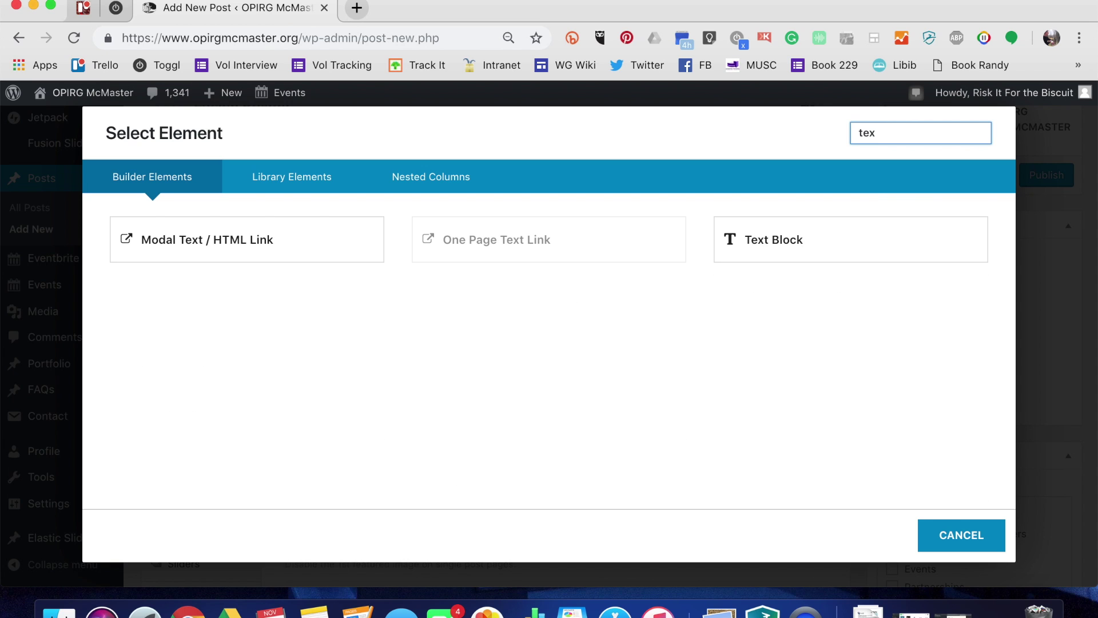
left_click(797, 245)
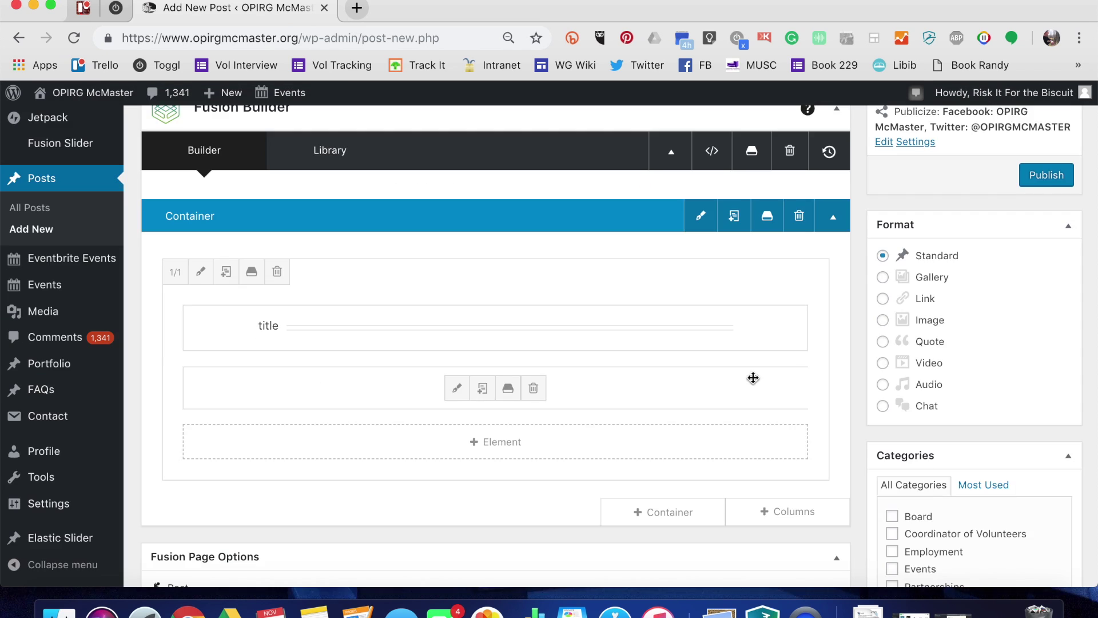
scroll(686, 397, "down", 3)
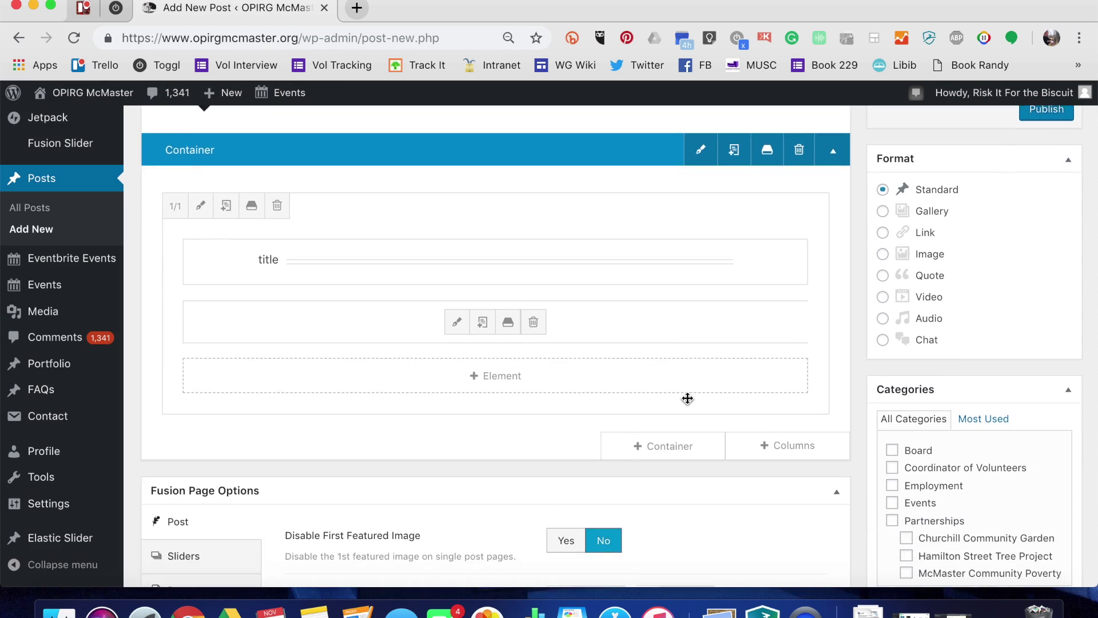
scroll(688, 402, "up", 2)
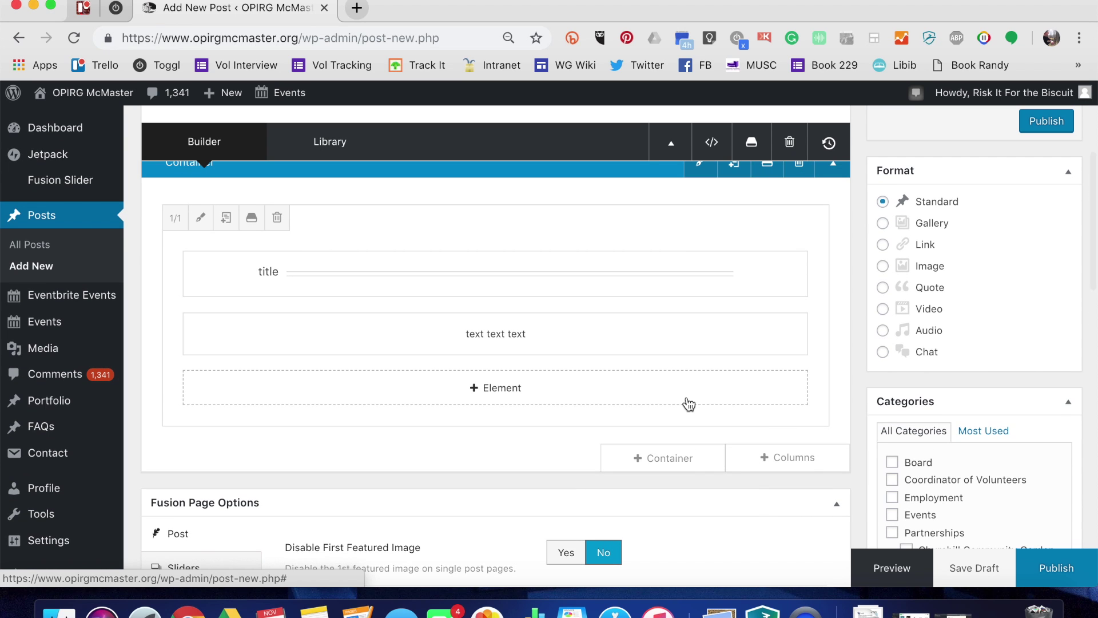
scroll(688, 398, "up", 2)
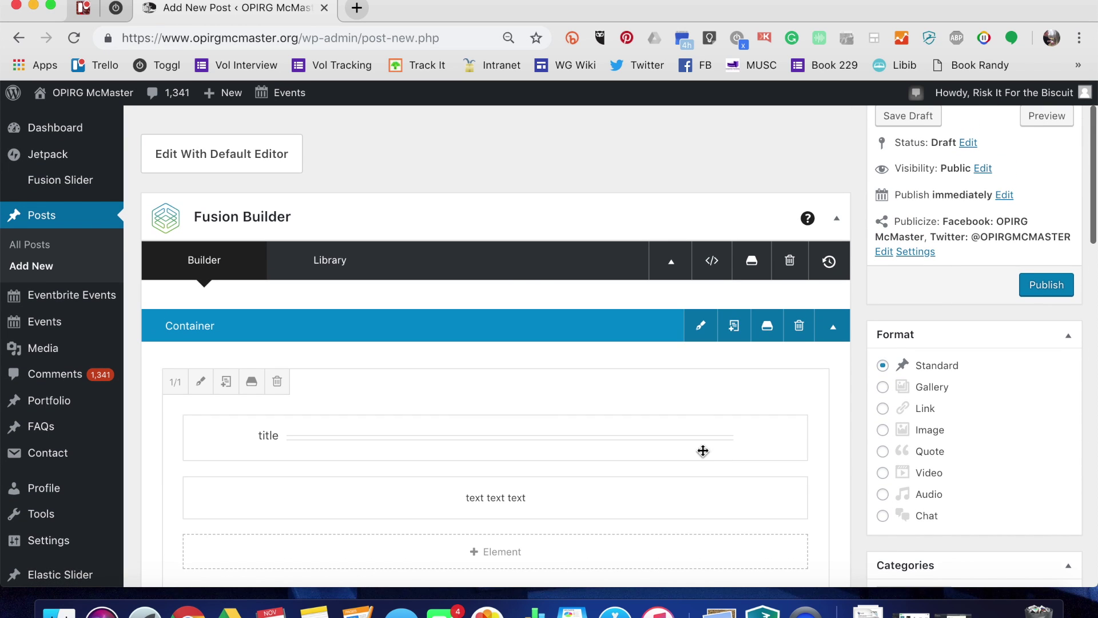
- Look at the Media Library and file upload options for the post's featured image, and close the chooser without picking one
scroll(695, 424, "down", 10)
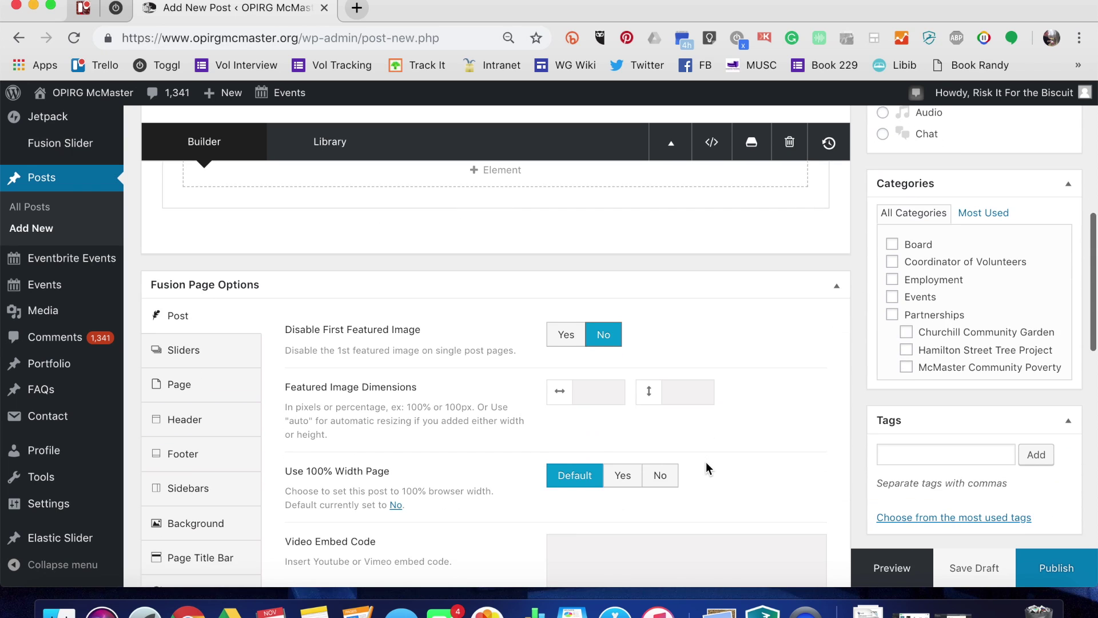
scroll(706, 462, "down", 3)
scroll(706, 461, "up", 5)
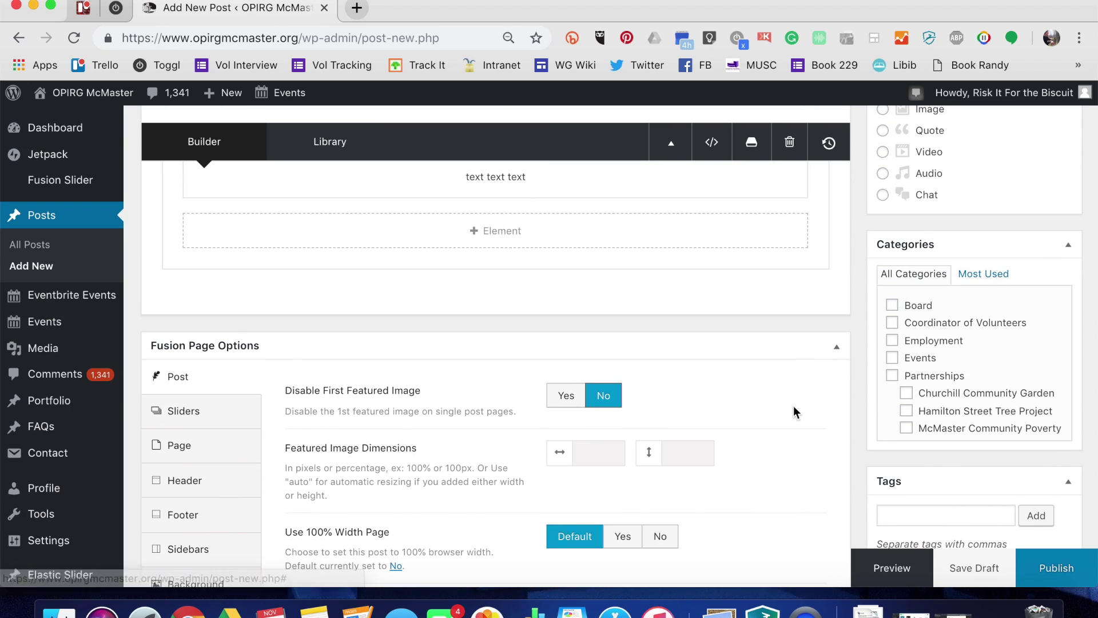
scroll(1005, 446, "down", 6)
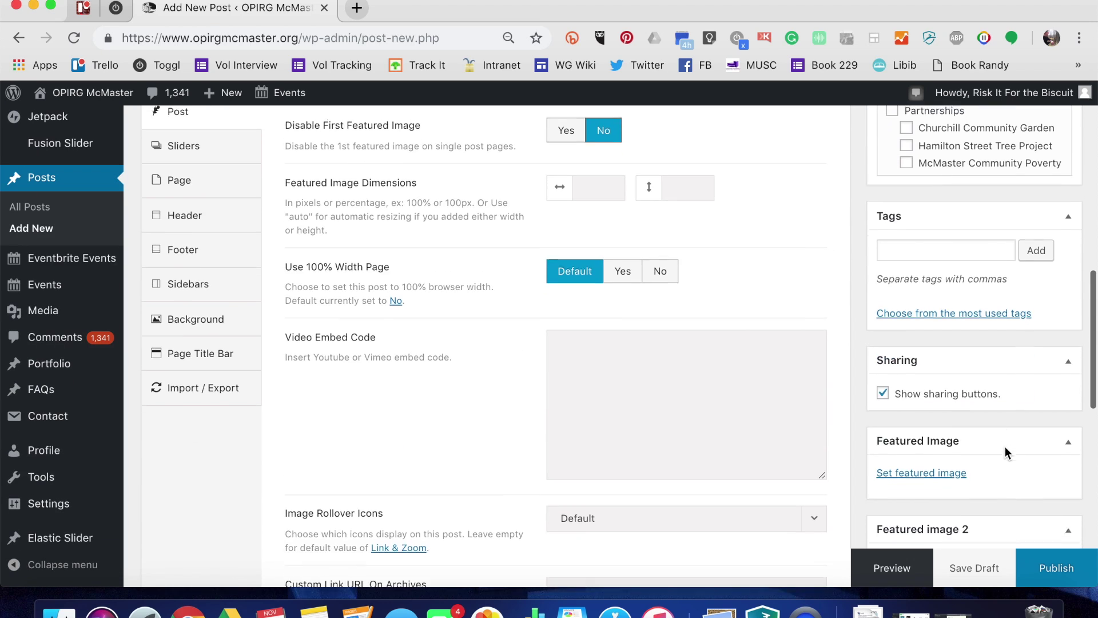
scroll(1004, 449, "down", 1)
left_click(953, 411)
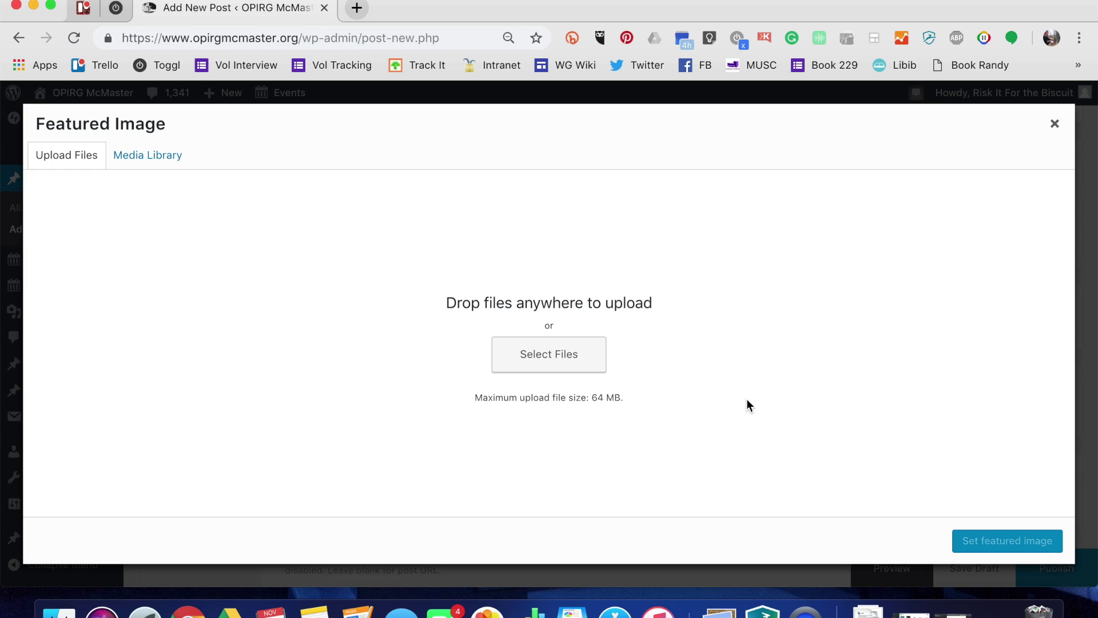
left_click(161, 163)
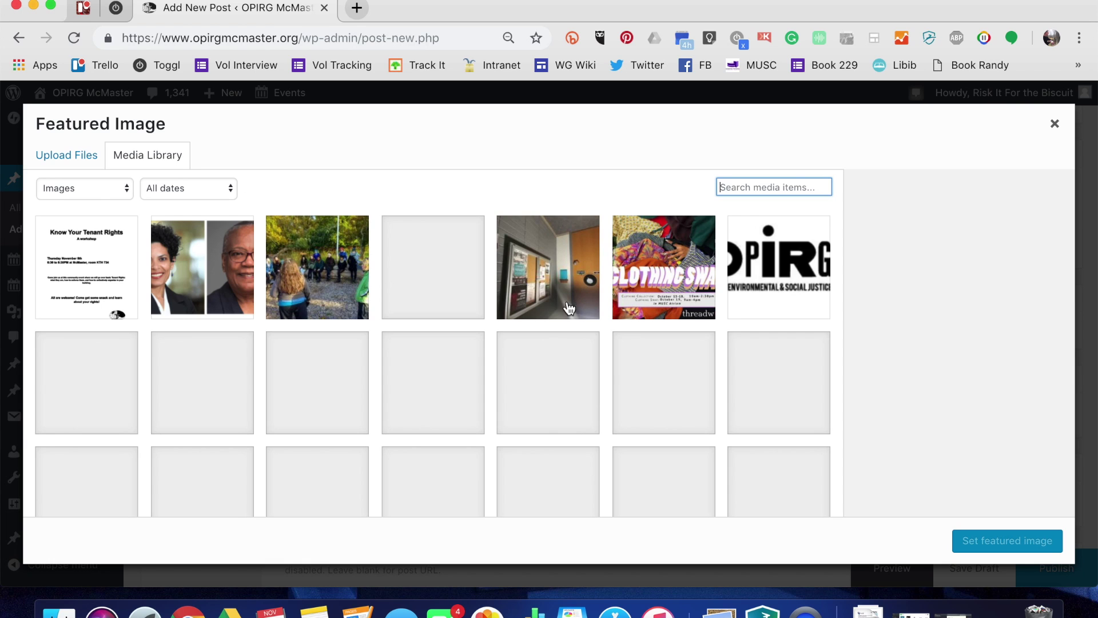
left_click(67, 156)
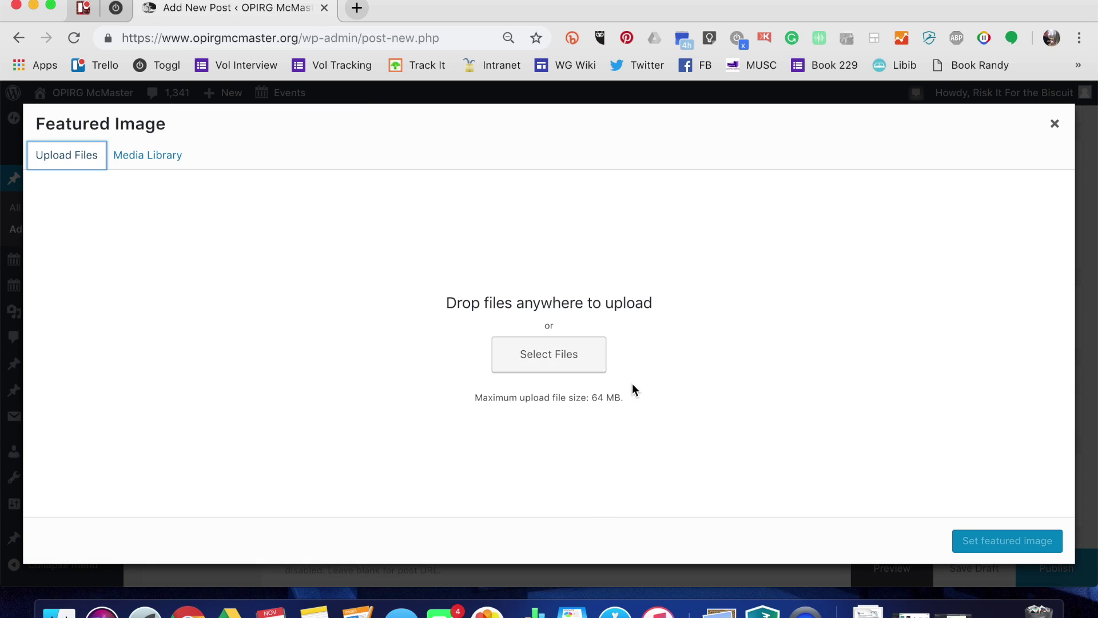
key("Escape")
- Assign the post to the Public Interest Projects category and its Turtles subcategory
scroll(1025, 373, "down", 8)
scroll(1024, 373, "up", 10)
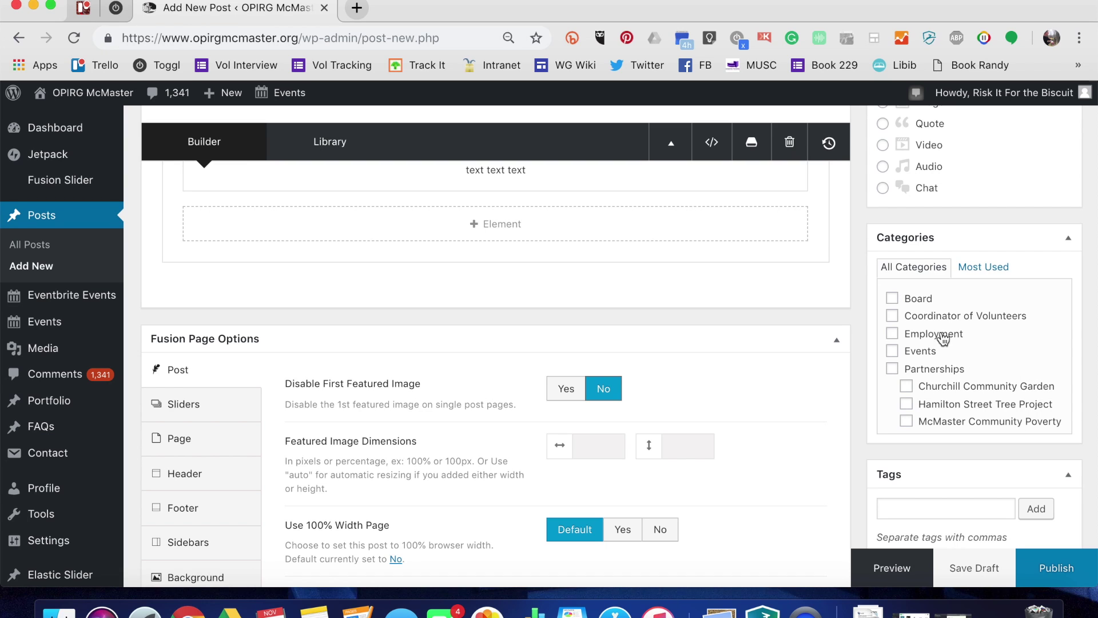
scroll(919, 335, "down", 6)
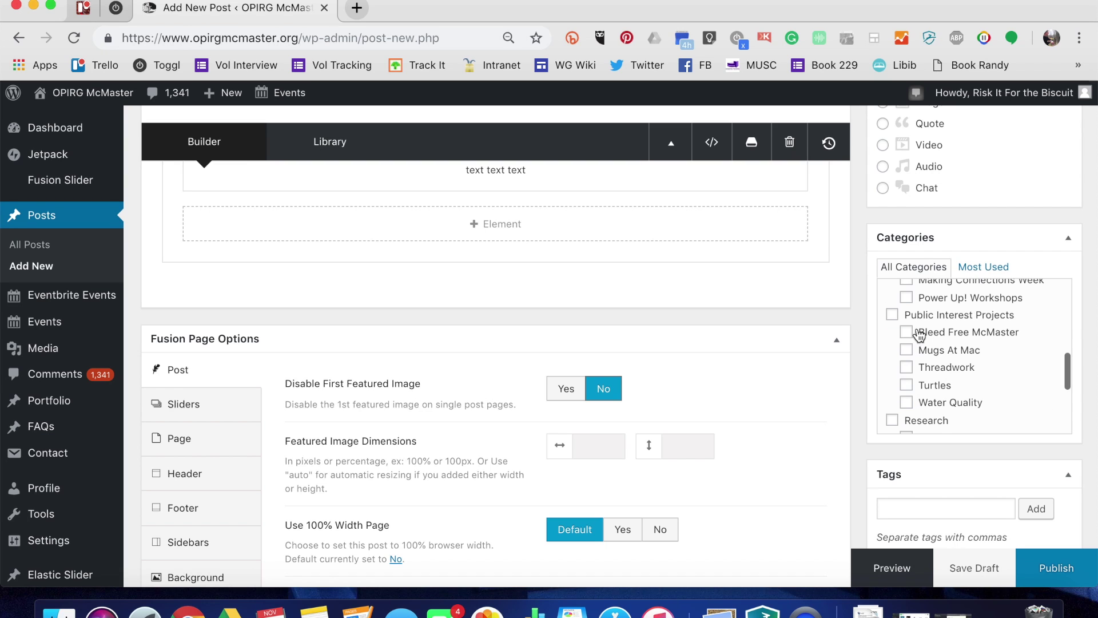
left_click(893, 316)
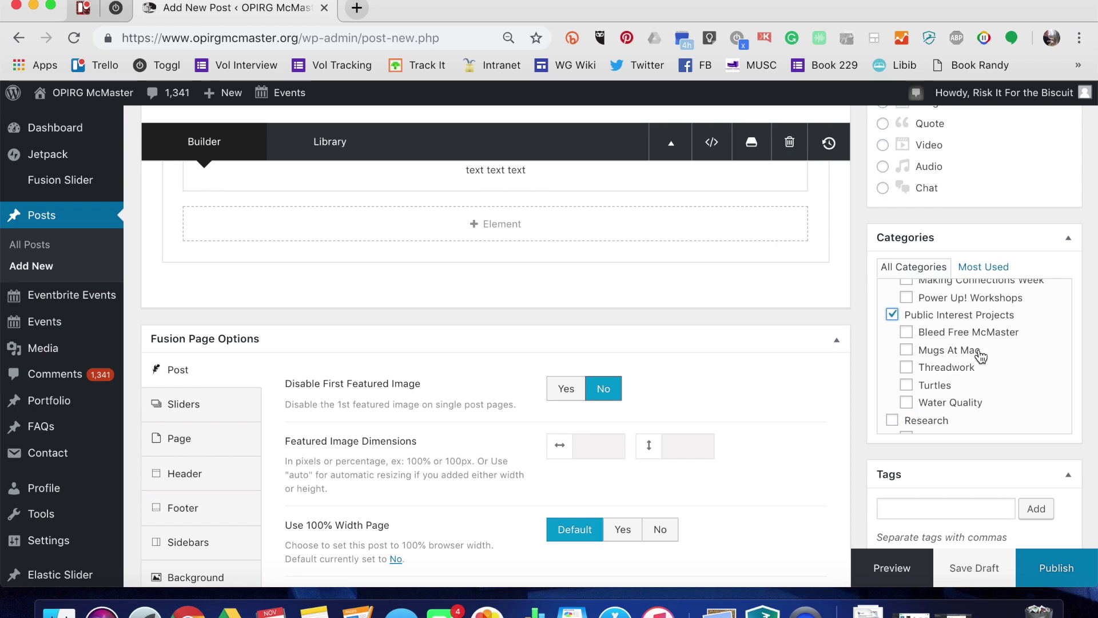
scroll(967, 343, "down", 2)
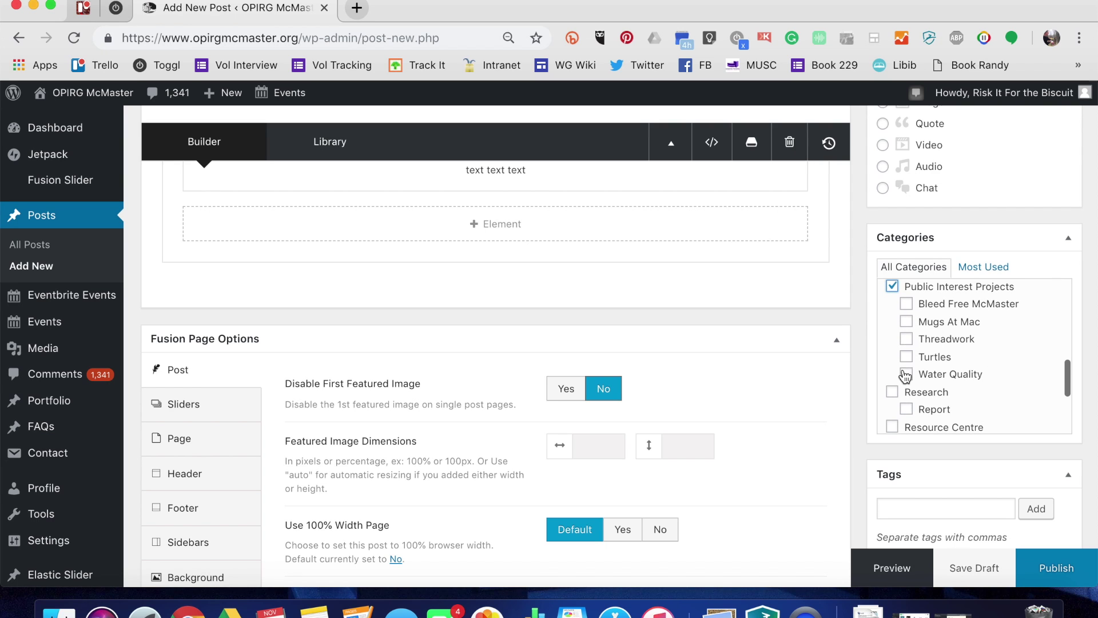
left_click(908, 358)
scroll(1003, 363, "down", 6)
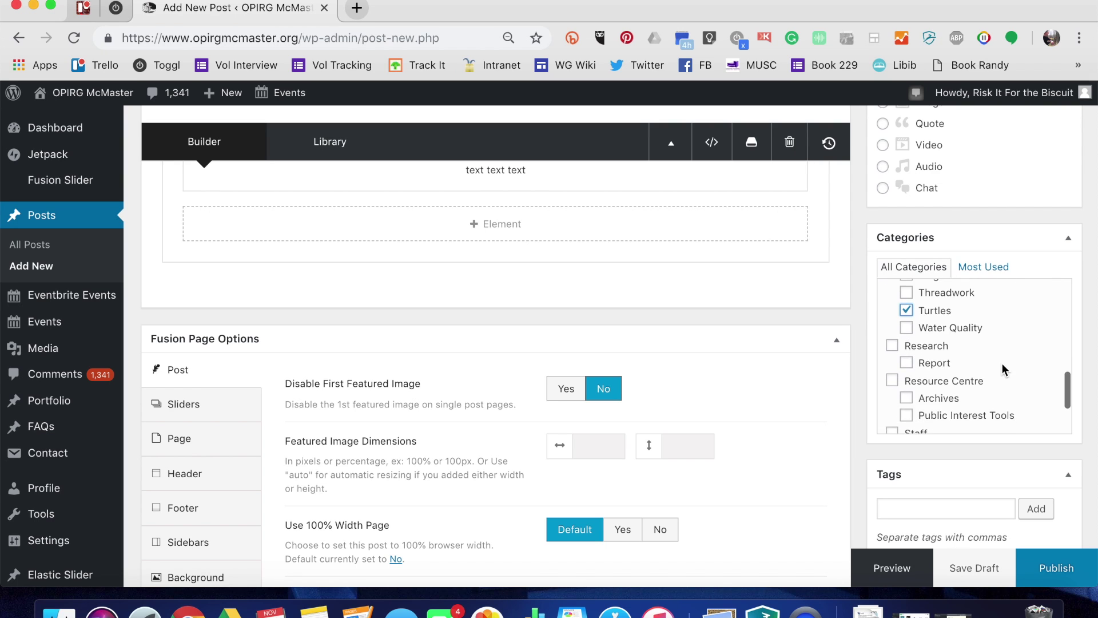
scroll(1003, 370, "down", 4)
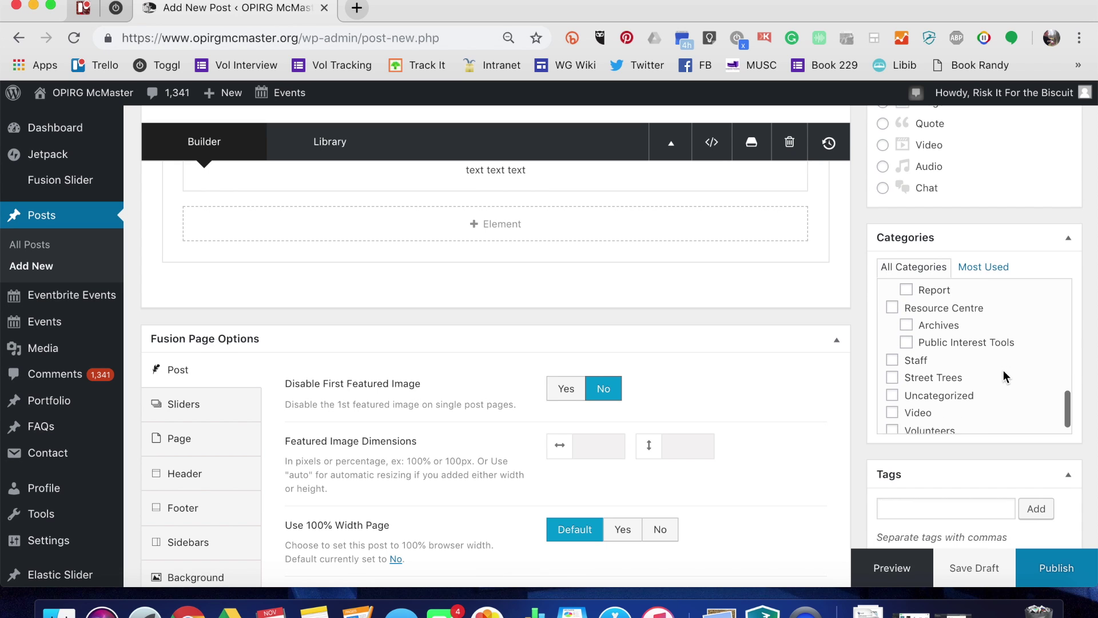
- Review the checked categories and the post's sidebar settings, and open a preview of the post
scroll(1004, 370, "up", 3)
scroll(1004, 370, "up", 15)
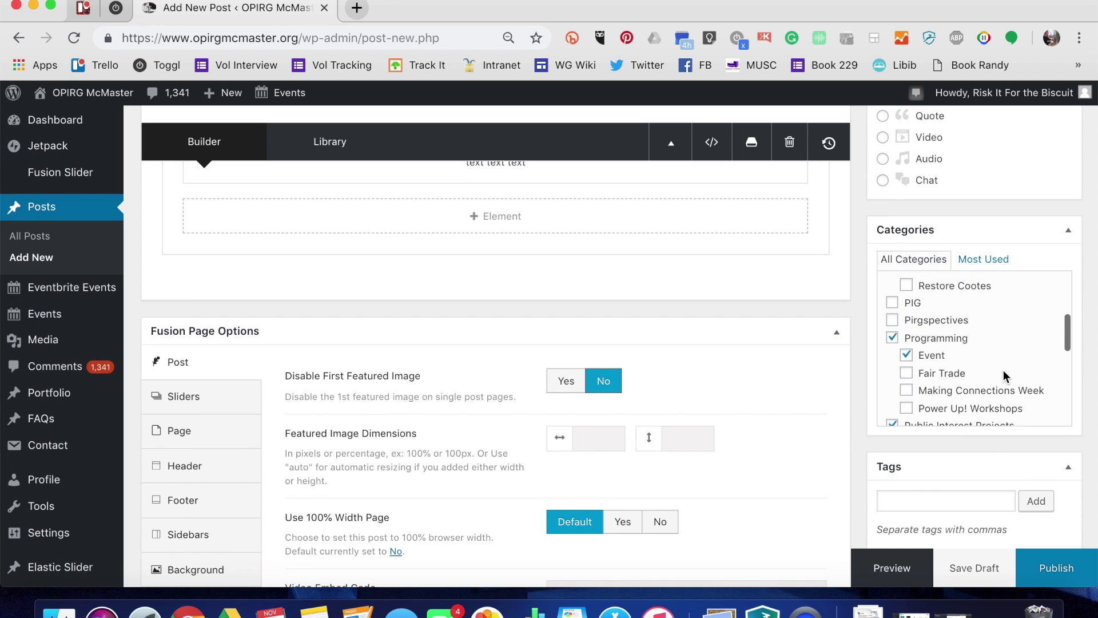
scroll(1003, 370, "up", 2)
scroll(1004, 369, "down", 12)
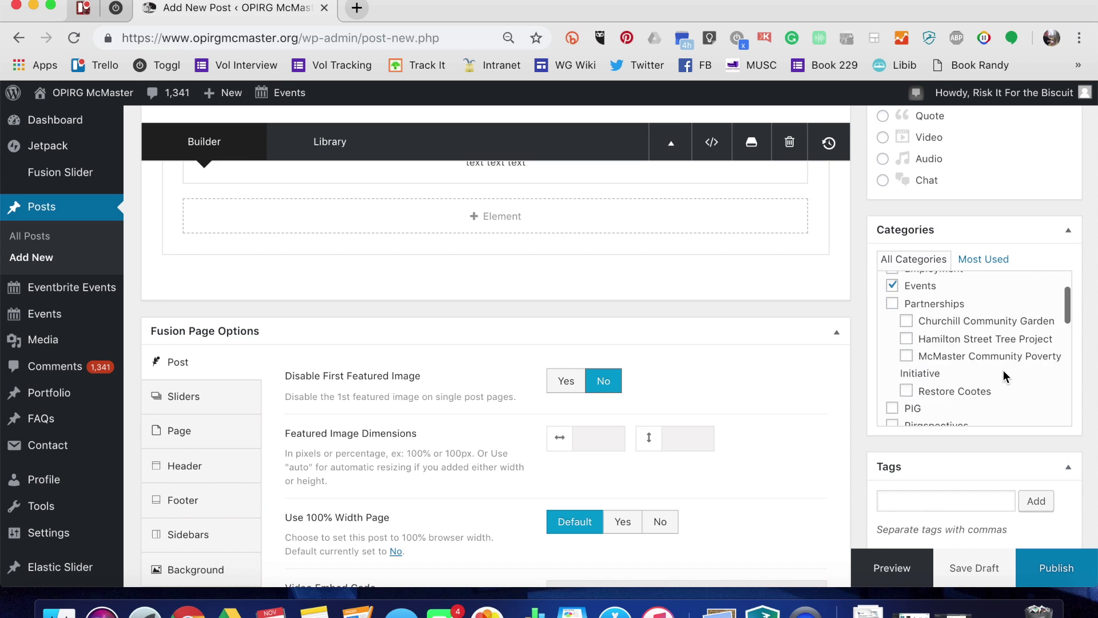
scroll(981, 437, "down", 5)
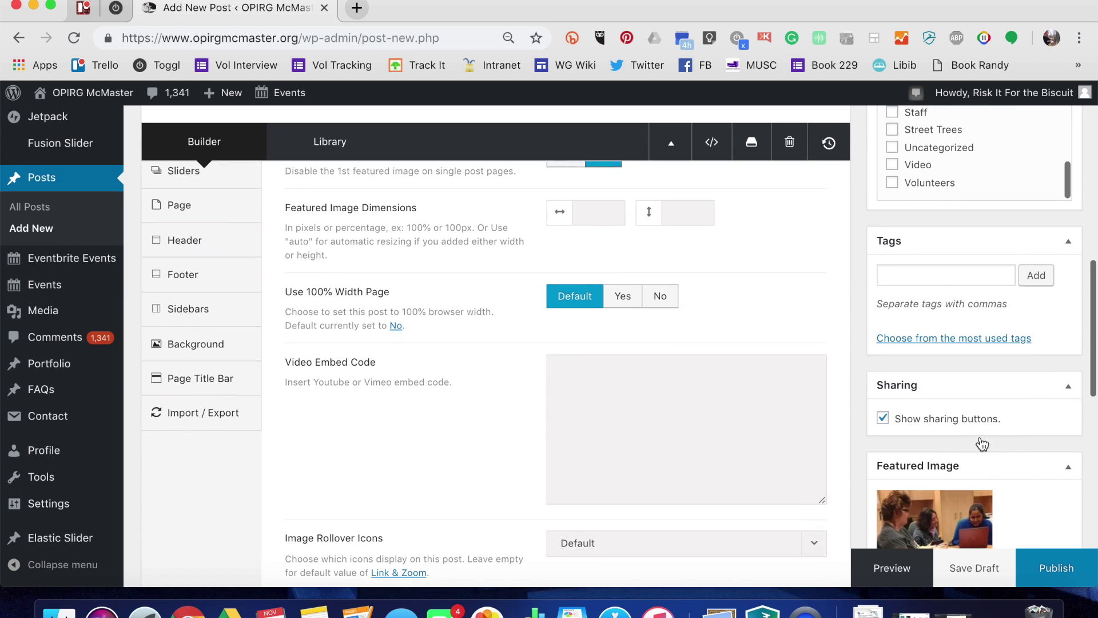
left_click(892, 568)
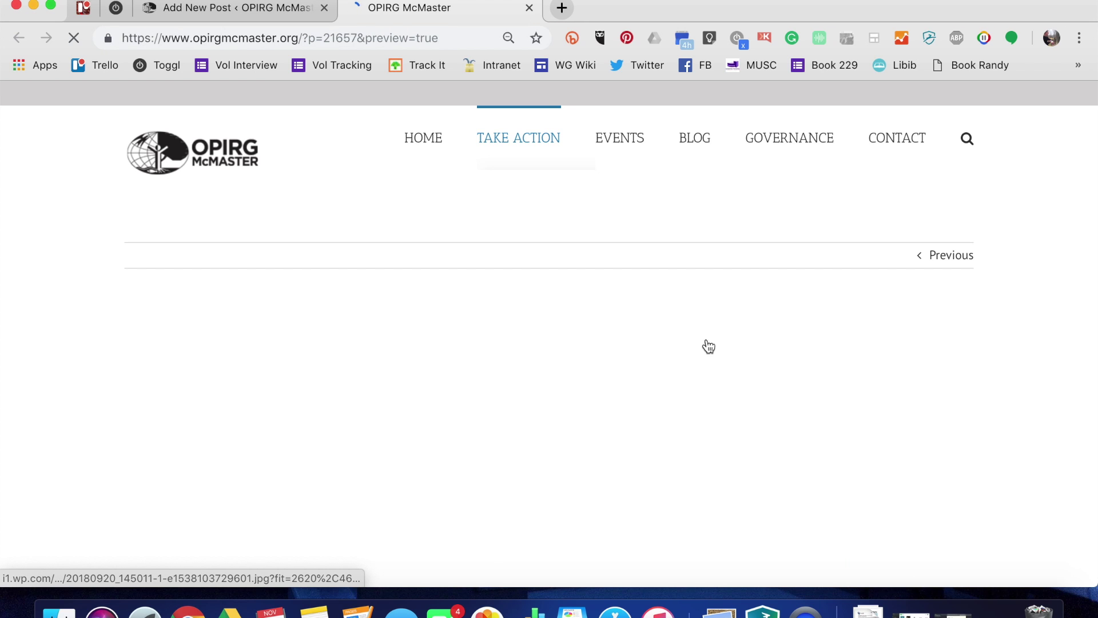
- Review the previewed post, from the featured image down to the title, text block, categories and sharing section
scroll(709, 347, "down", 10)
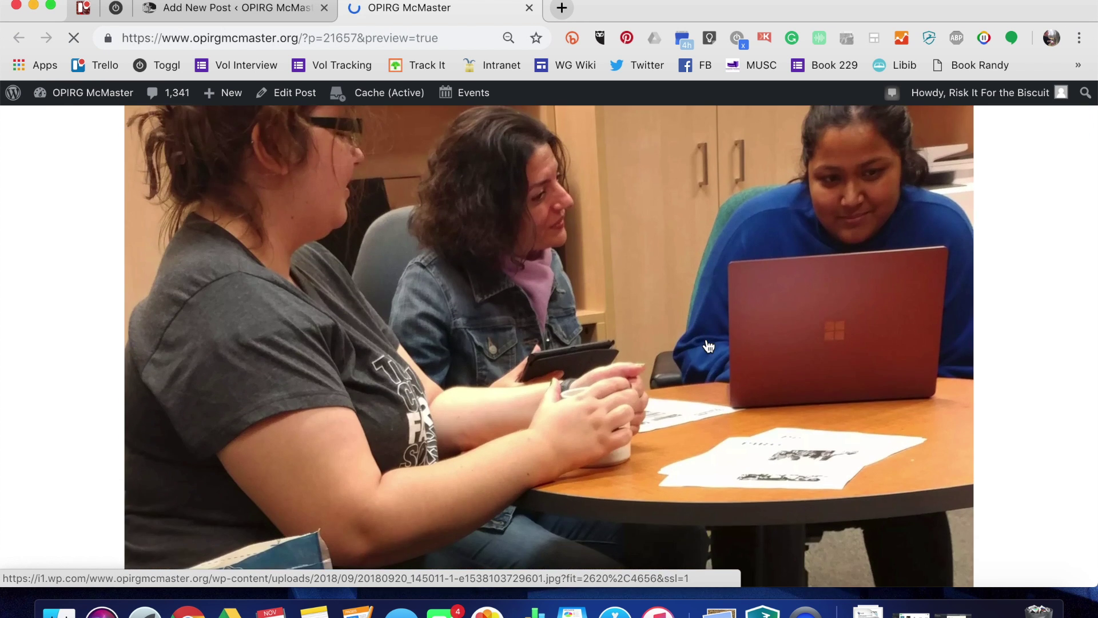
scroll(709, 347, "down", 15)
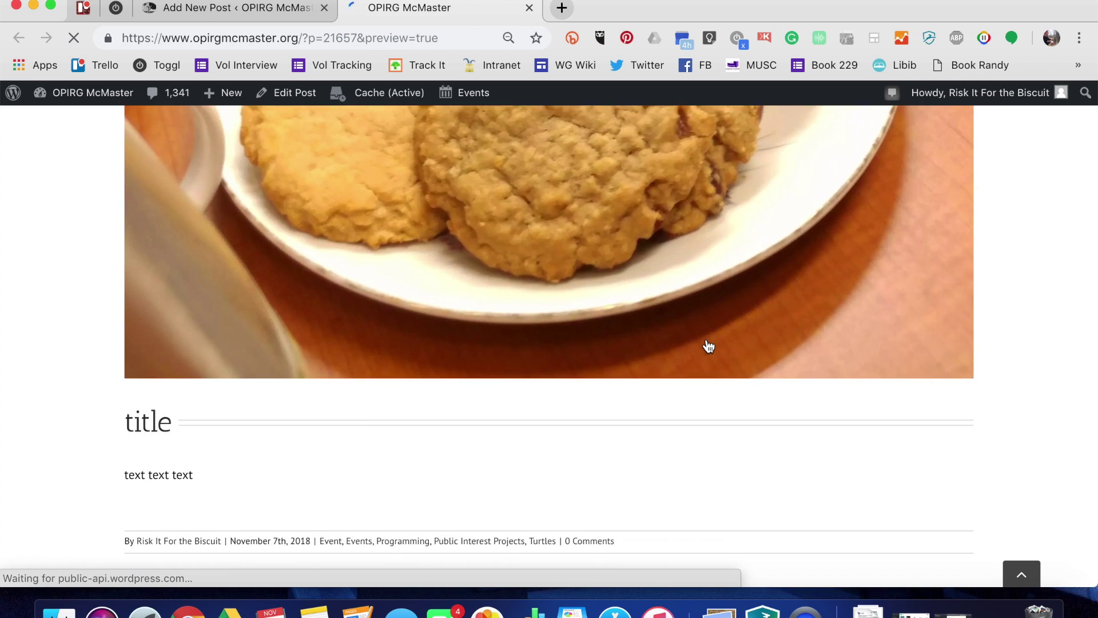
scroll(709, 347, "down", 3)
scroll(708, 346, "up", 7)
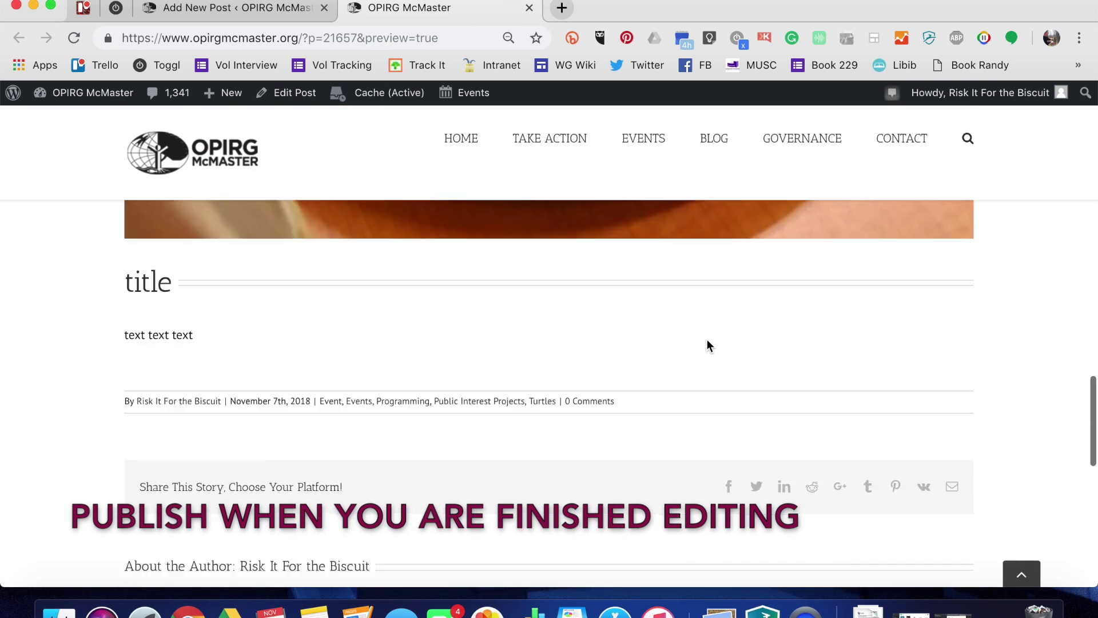
scroll(709, 346, "down", 2)
scroll(708, 347, "up", 6)
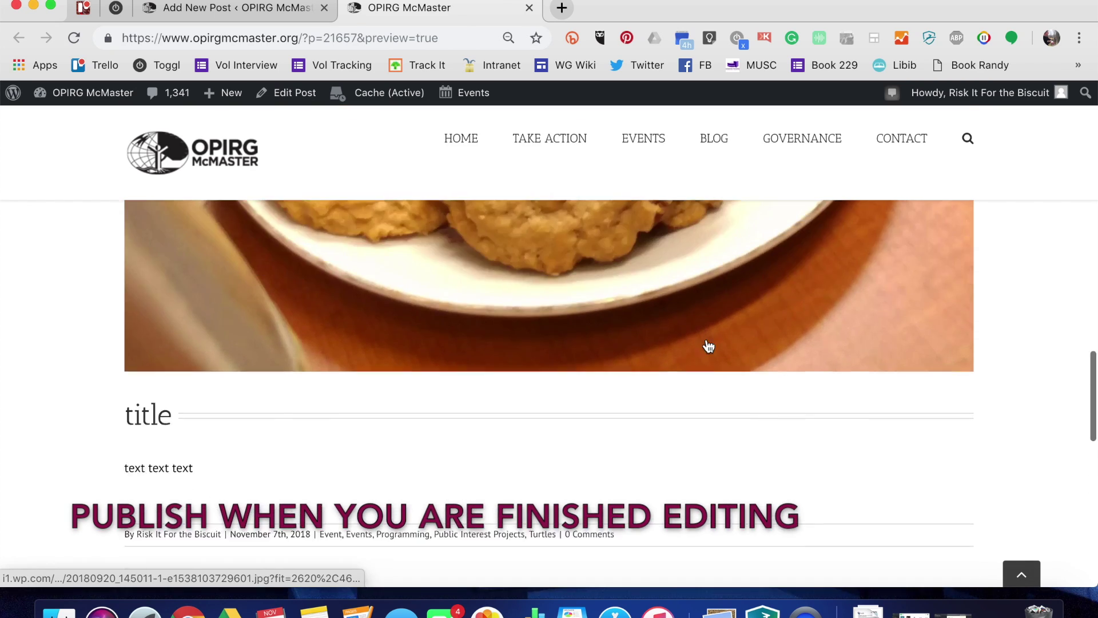
scroll(709, 346, "up", 8)
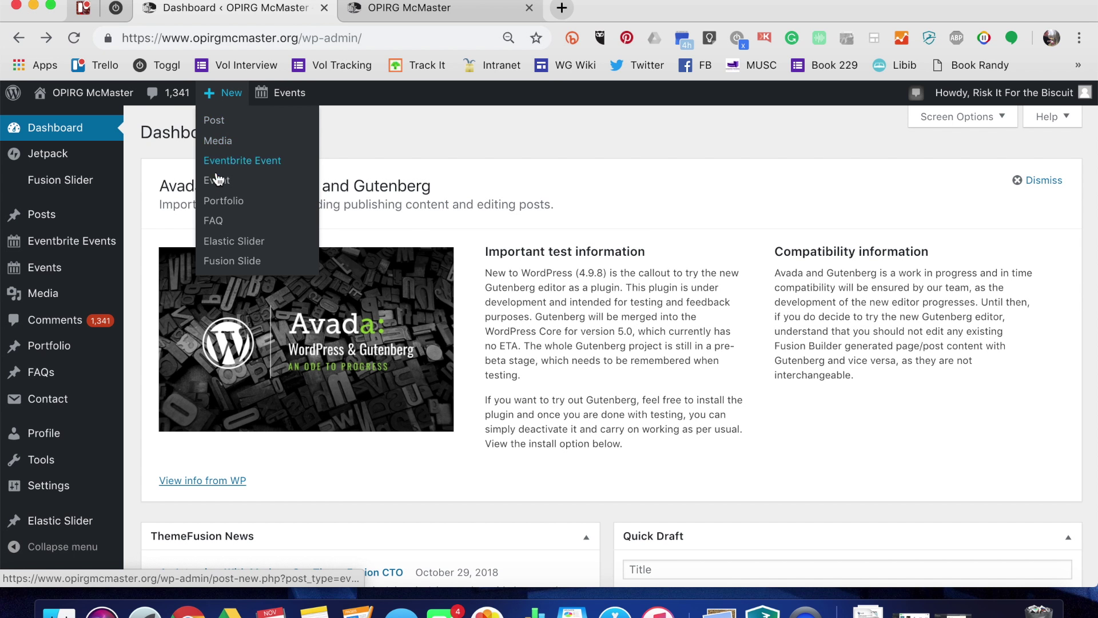
- Create a new event titled "title" and look through its date, series, location, organizer and cost settings
left_click(217, 183)
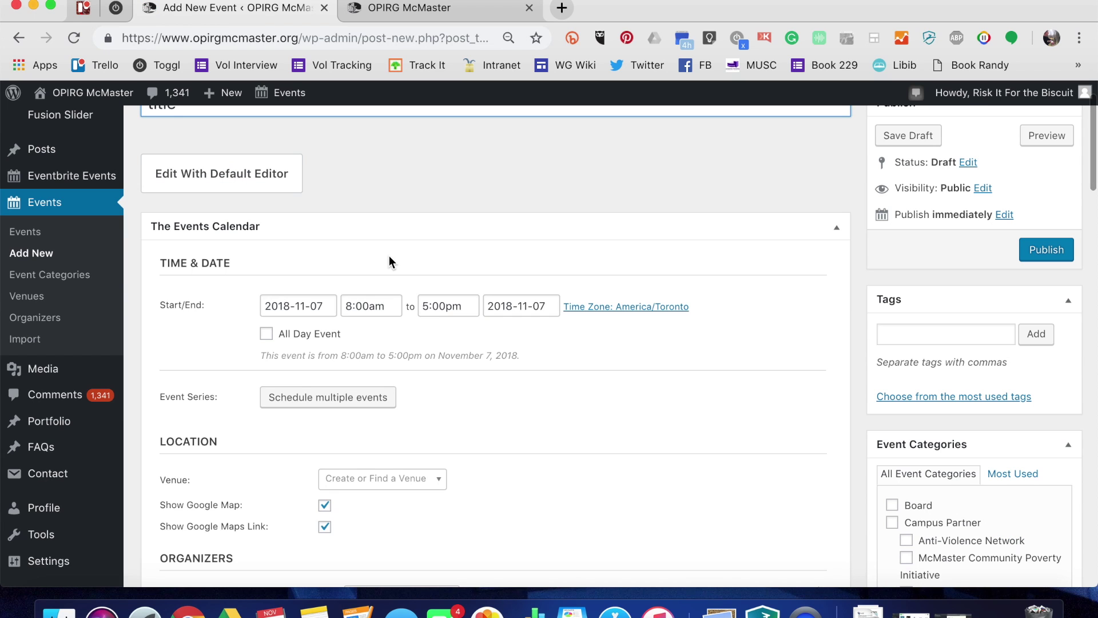
left_click(321, 308)
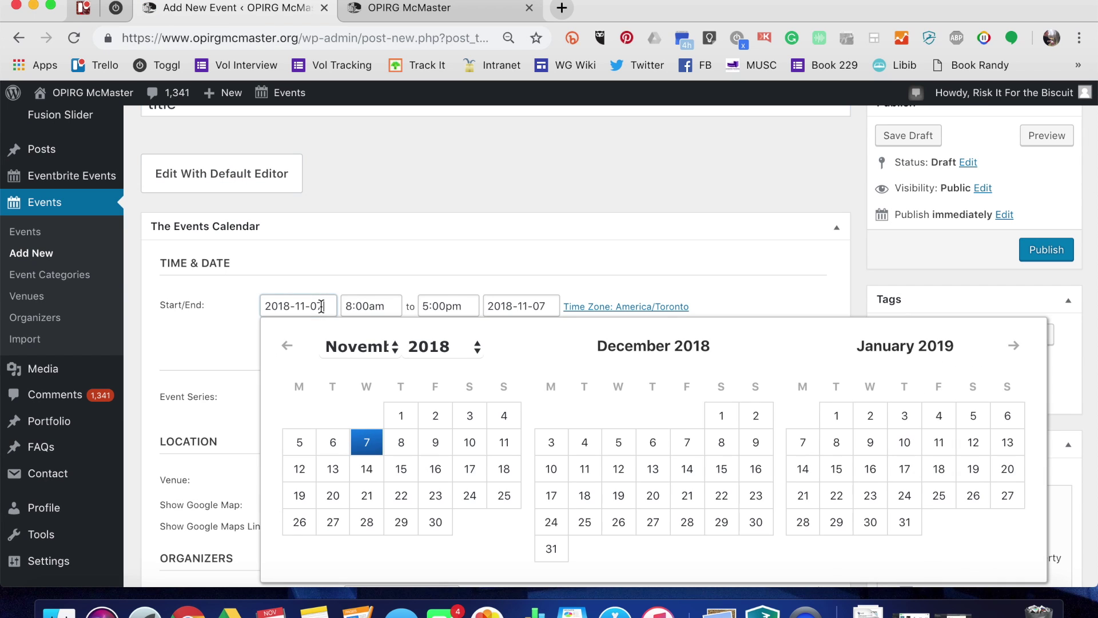
left_click(456, 268)
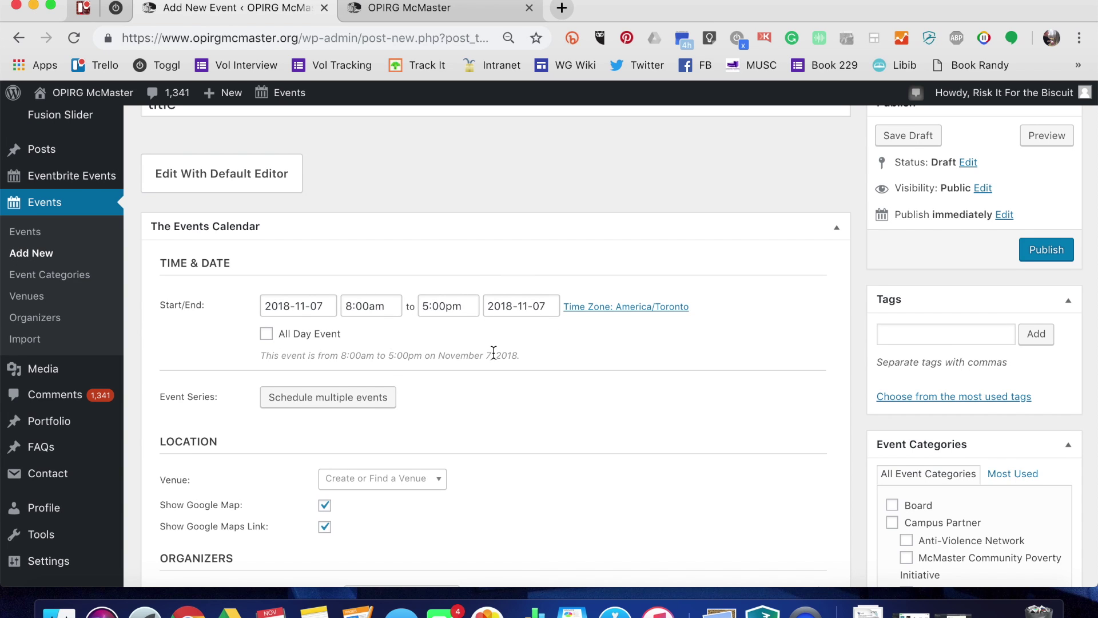
scroll(493, 352, "down", 2)
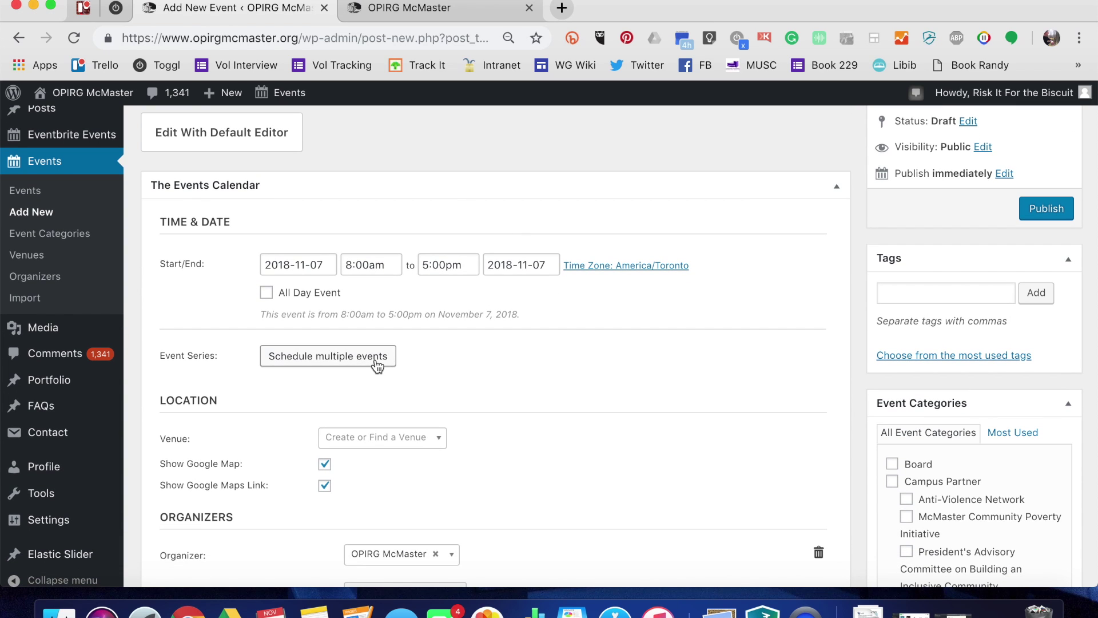
scroll(554, 403, "down", 5)
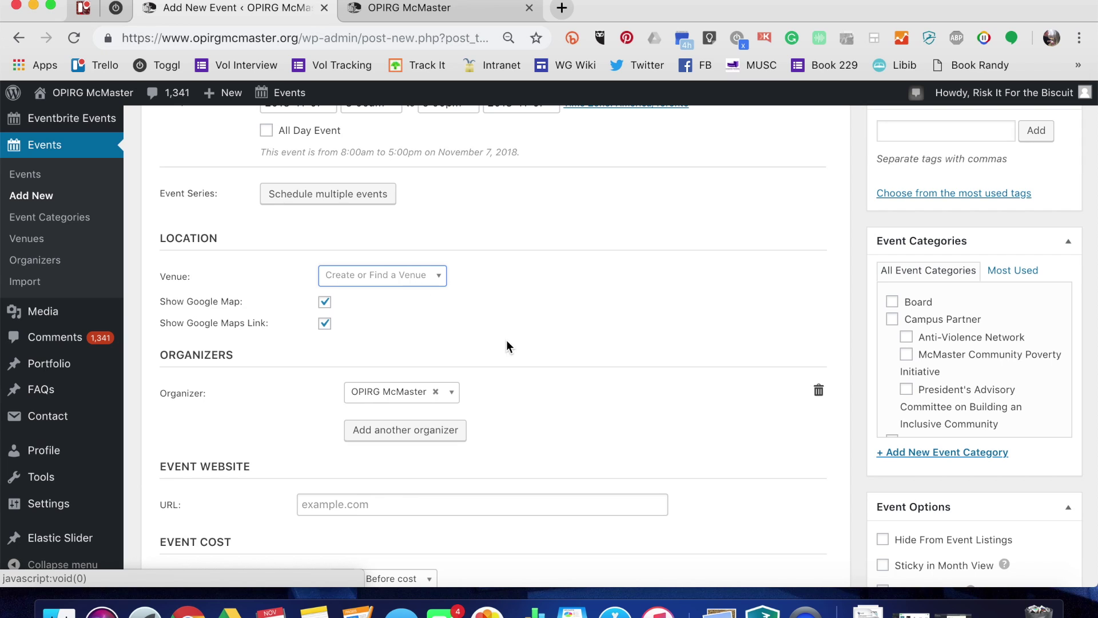
scroll(512, 348, "down", 4)
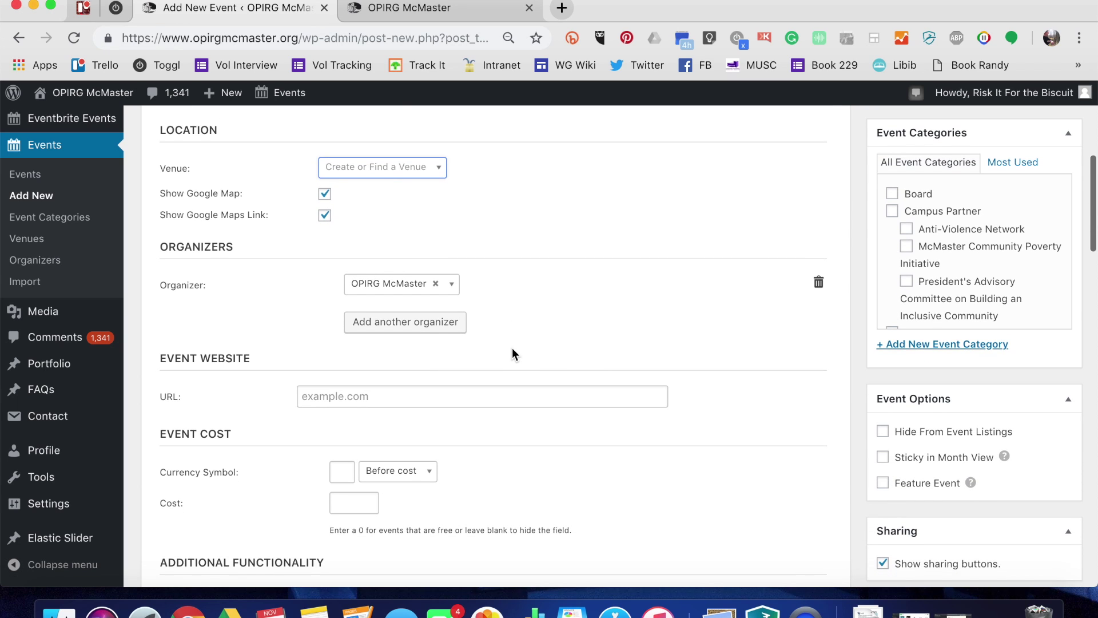
- Look through the event's list of available organizers, try a search for "tu", and close the list without choosing one
left_click(405, 295)
scroll(423, 400, "down", 2)
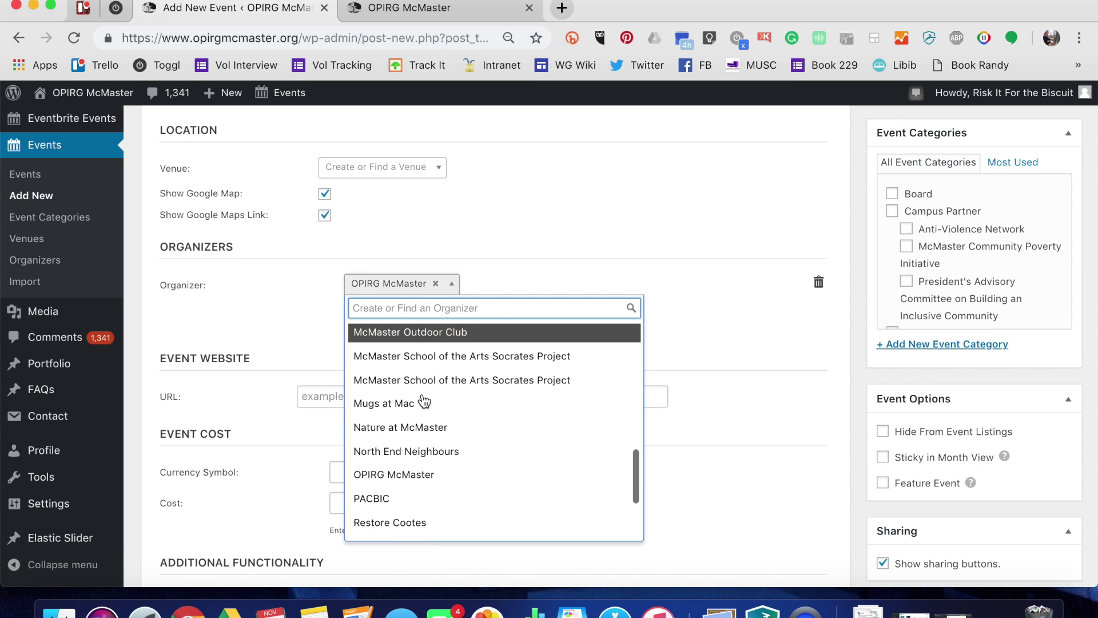
scroll(420, 466, "down", 5)
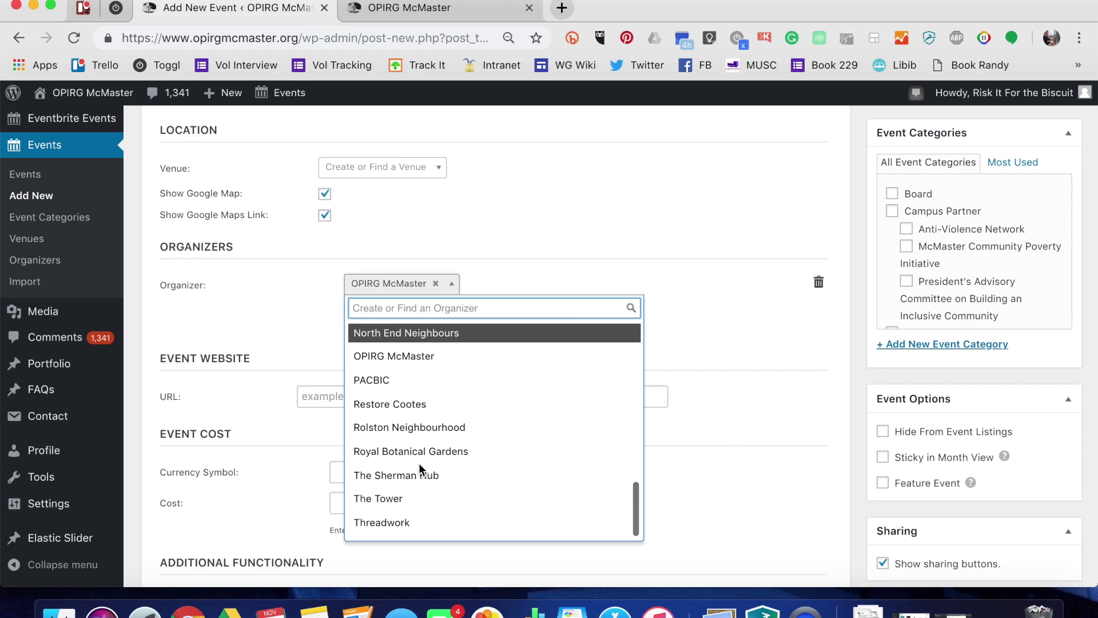
type("tu")
key("BackSpace")
key("BackSpace")
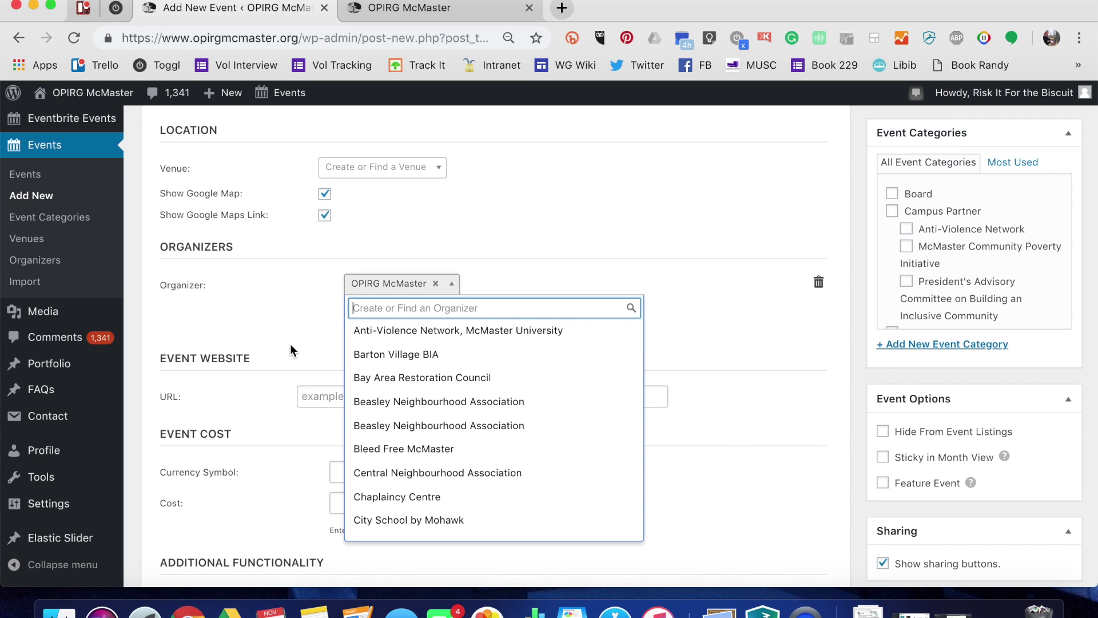
left_click(270, 328)
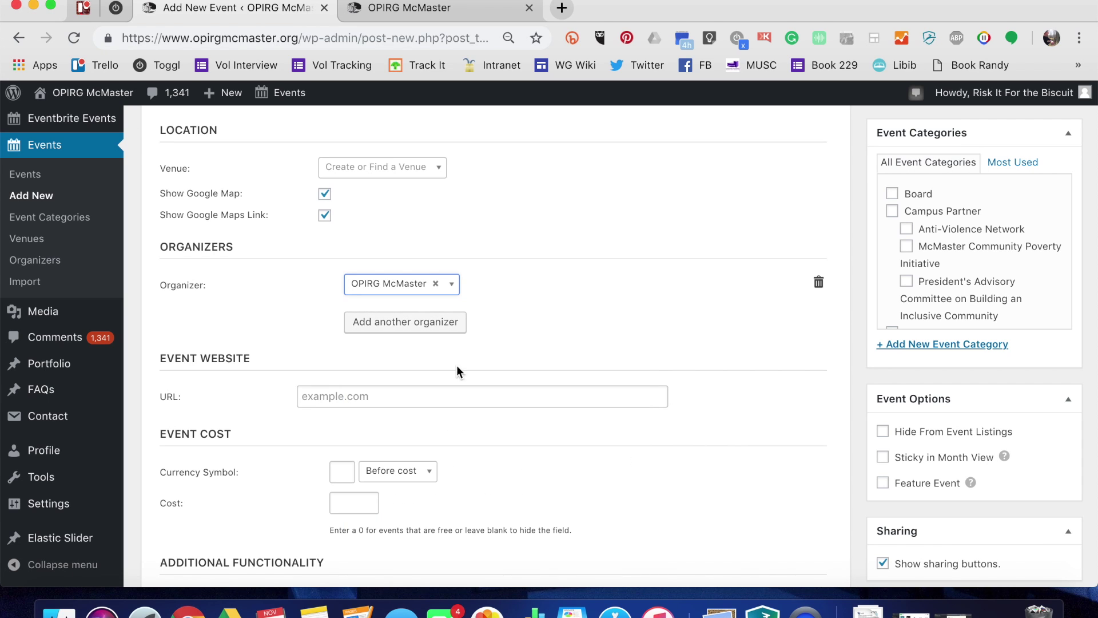
- Insert a container with a single 1/1 column into the event's Fusion Builder content
scroll(623, 441, "down", 15)
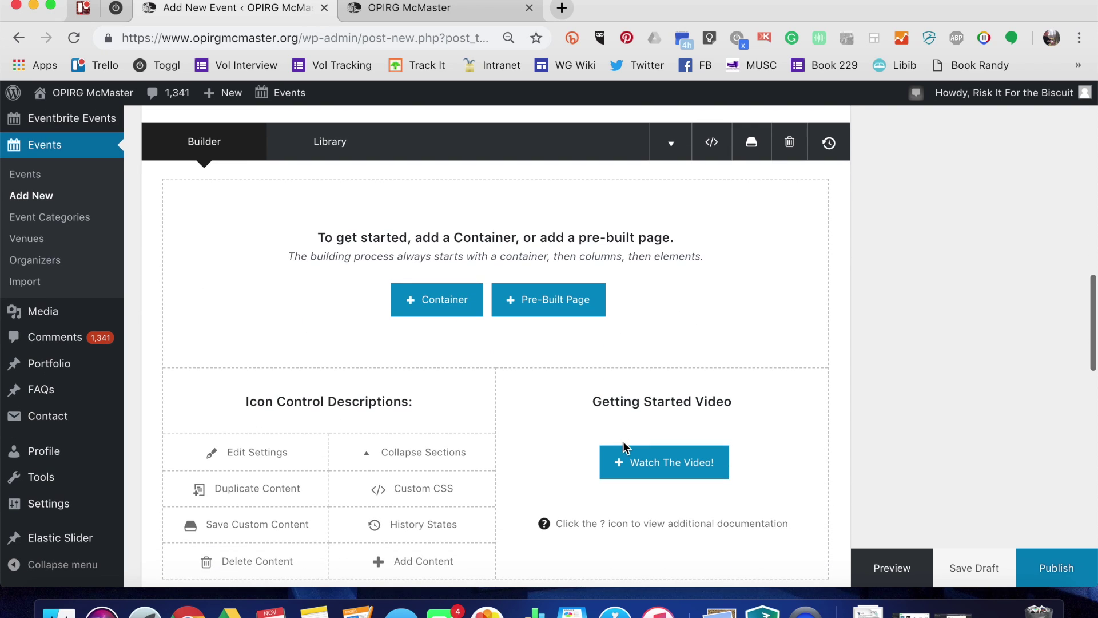
left_click(422, 300)
left_click(399, 265)
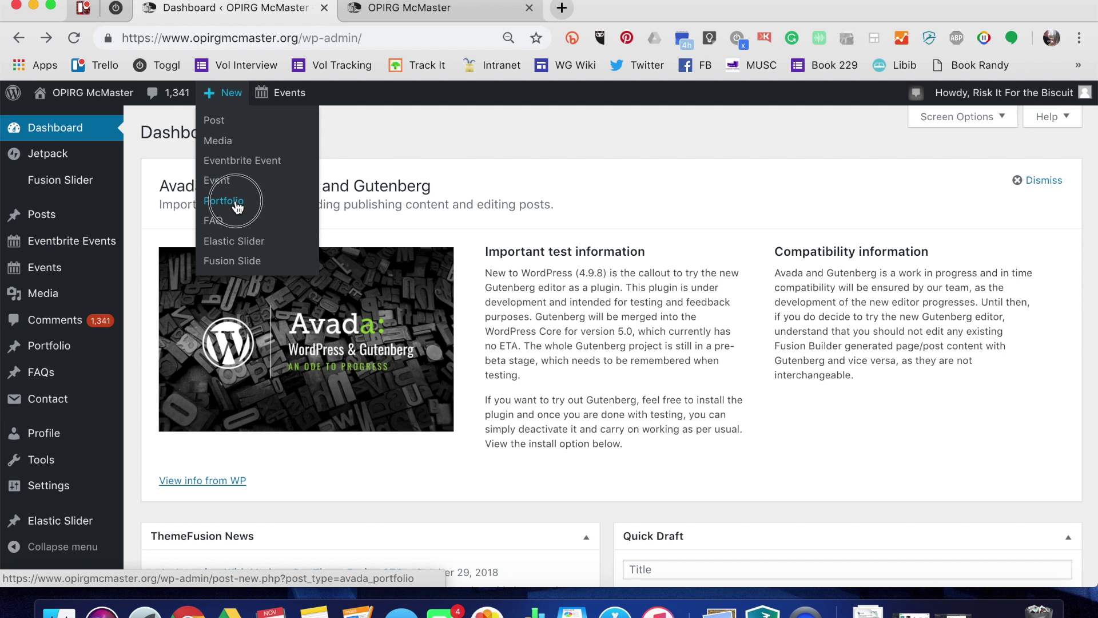
- Create a new portfolio post, switch it to Fusion Builder, and insert a container with a single 1/1 column
left_click(235, 204)
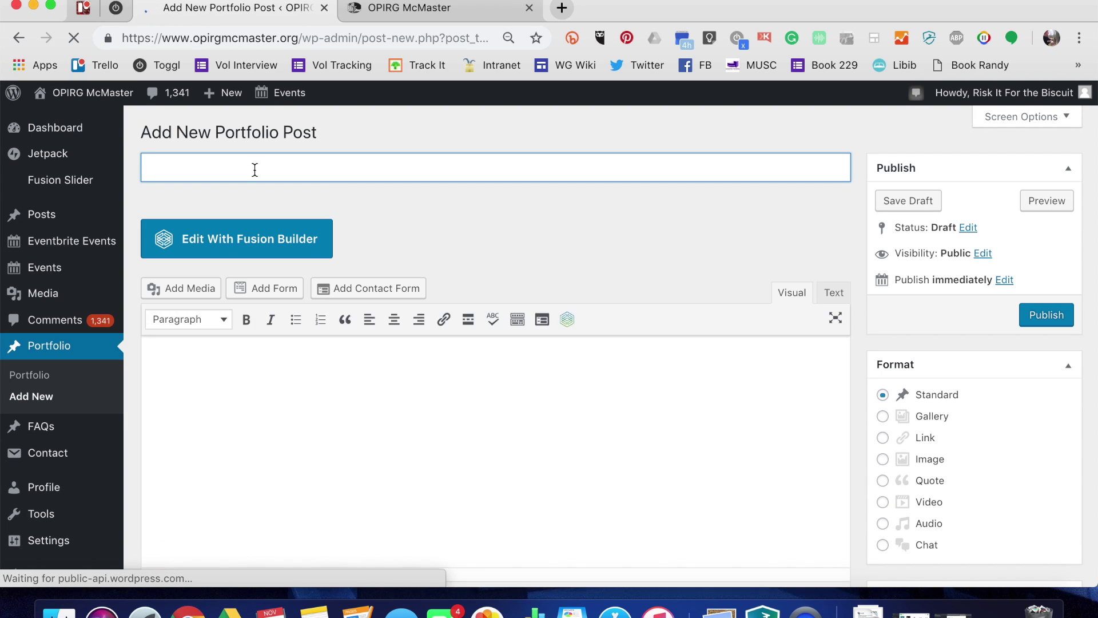
left_click(269, 252)
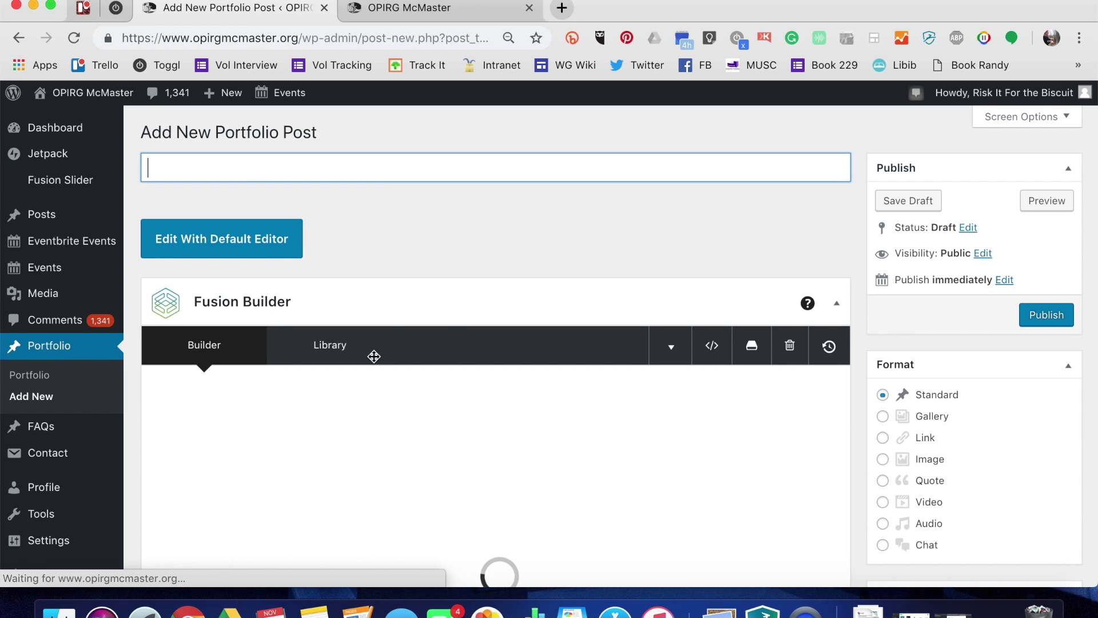
scroll(379, 363, "down", 1)
scroll(381, 361, "down", 2)
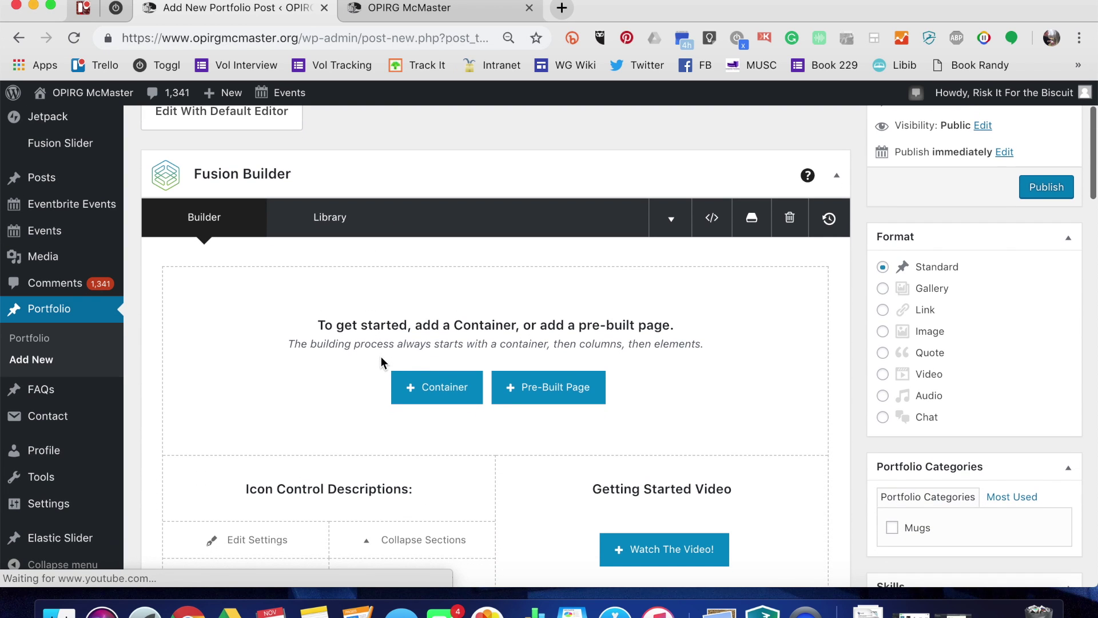
left_click(444, 399)
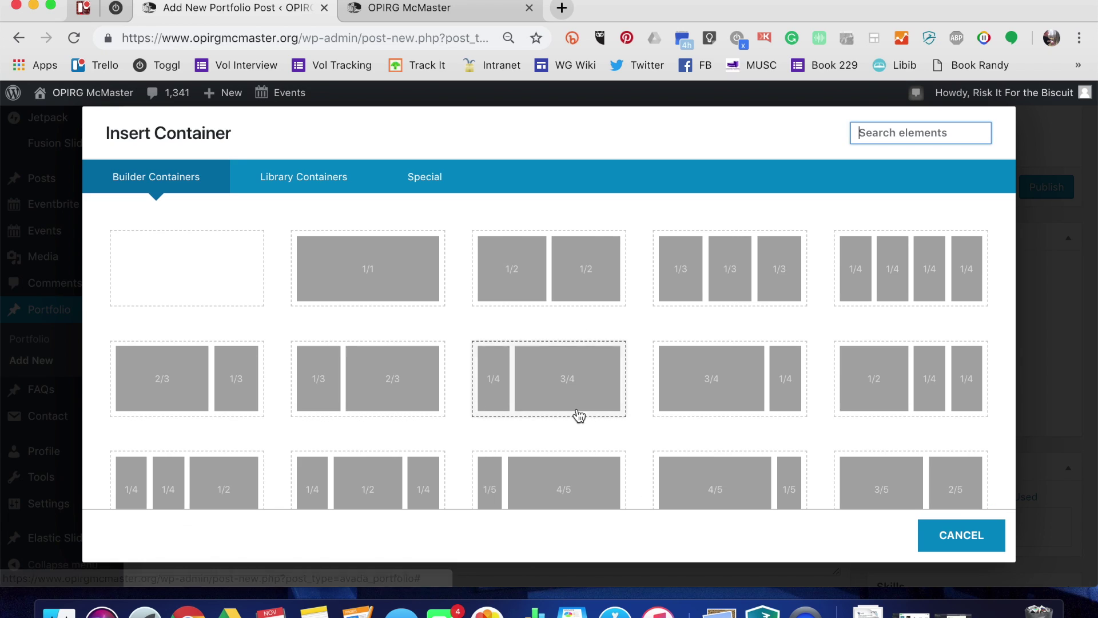
left_click(419, 287)
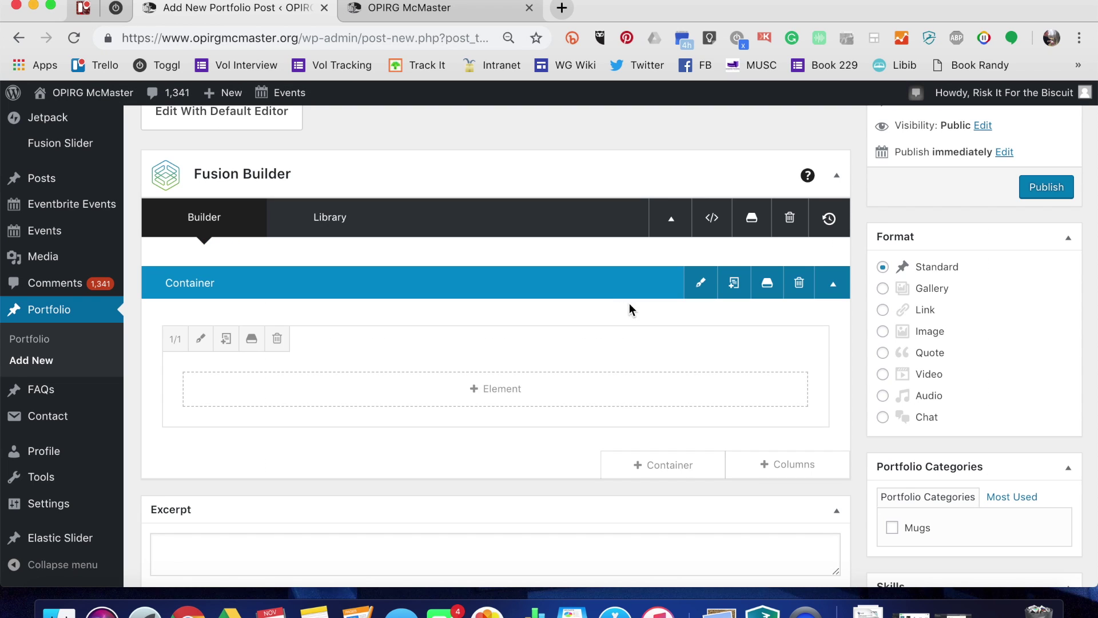
- Add a Blog element to the container, restrict it to the Turtles category, and review its sorting and display options
scroll(684, 400, "down", 2)
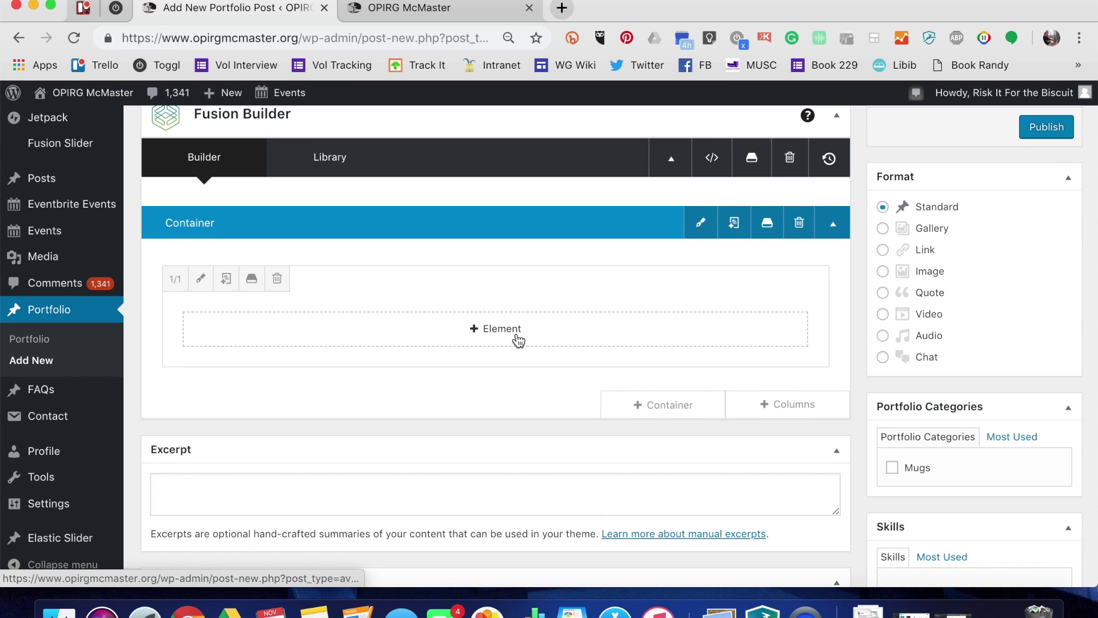
left_click(503, 331)
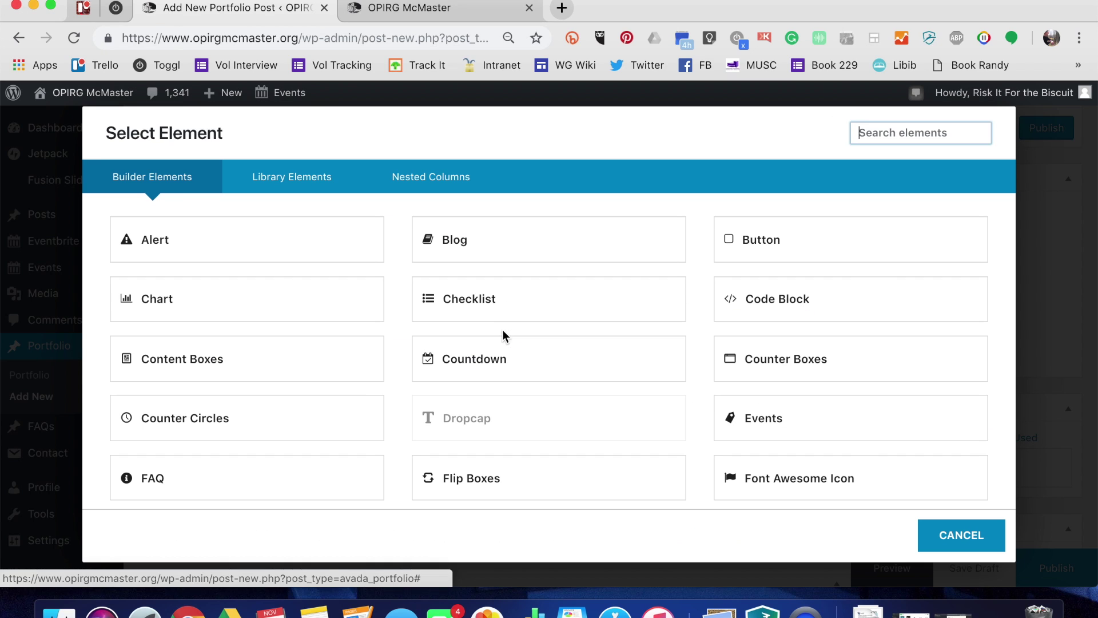
left_click(470, 242)
scroll(601, 343, "down", 5)
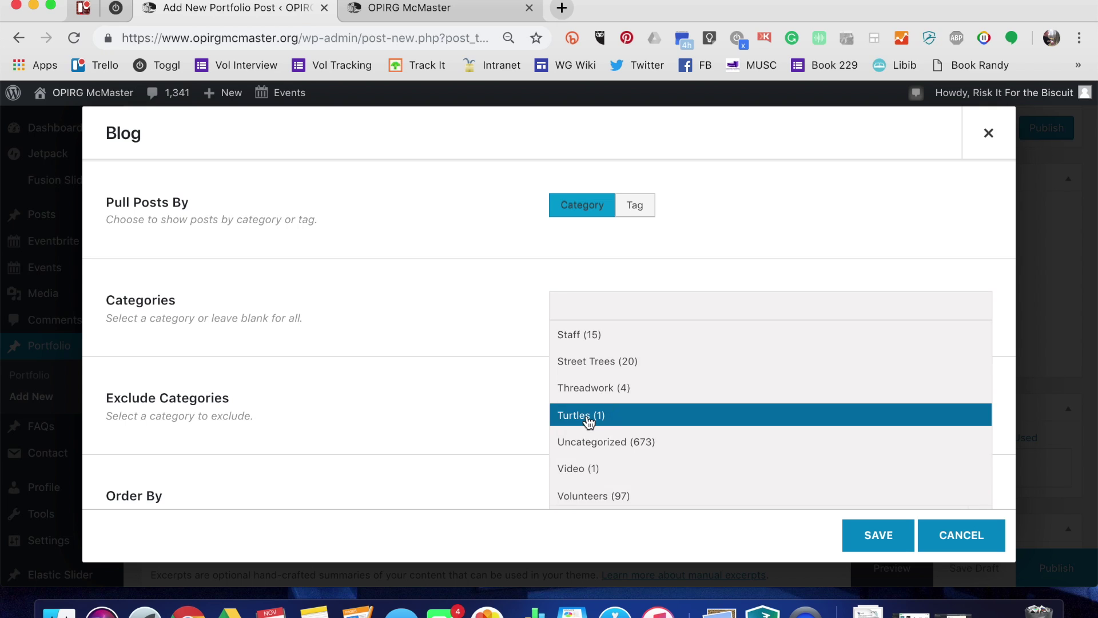
left_click(590, 421)
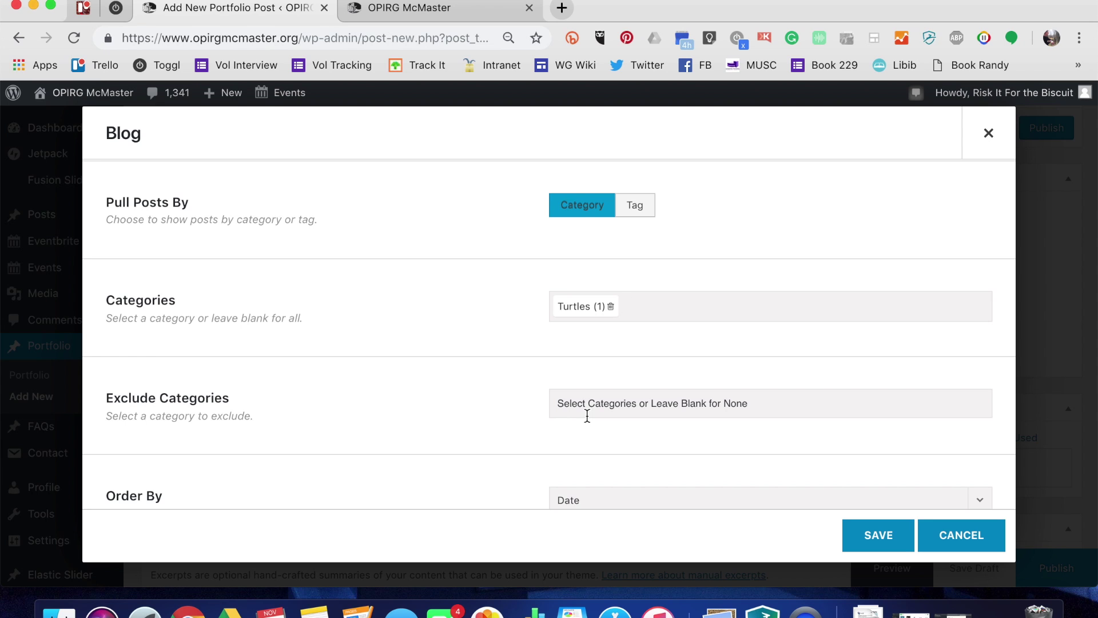
scroll(452, 397, "down", 8)
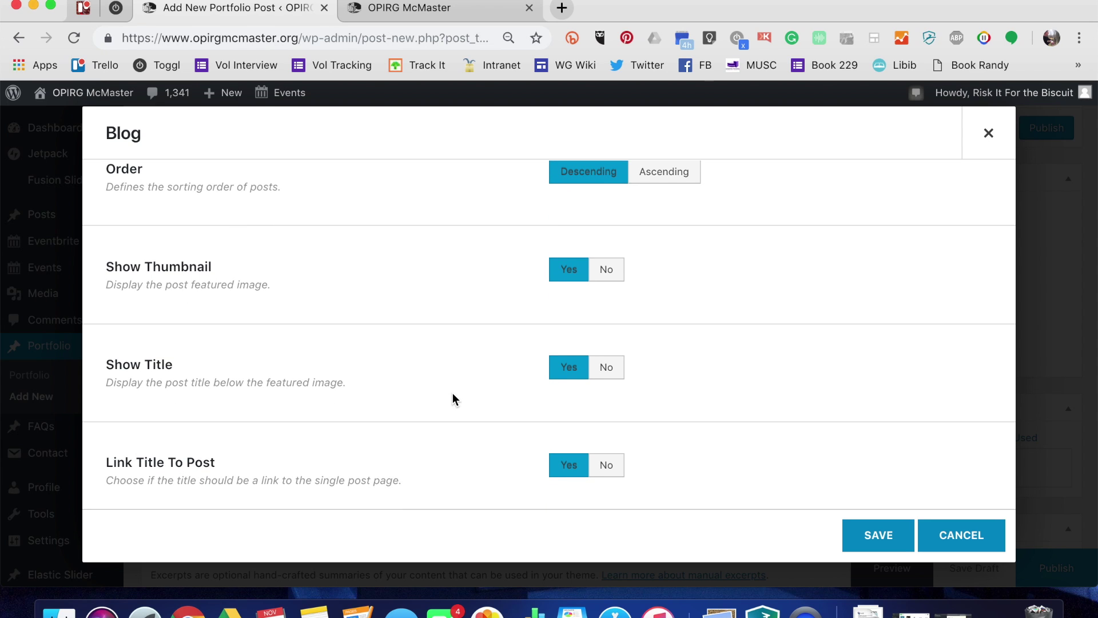
scroll(452, 395, "down", 6)
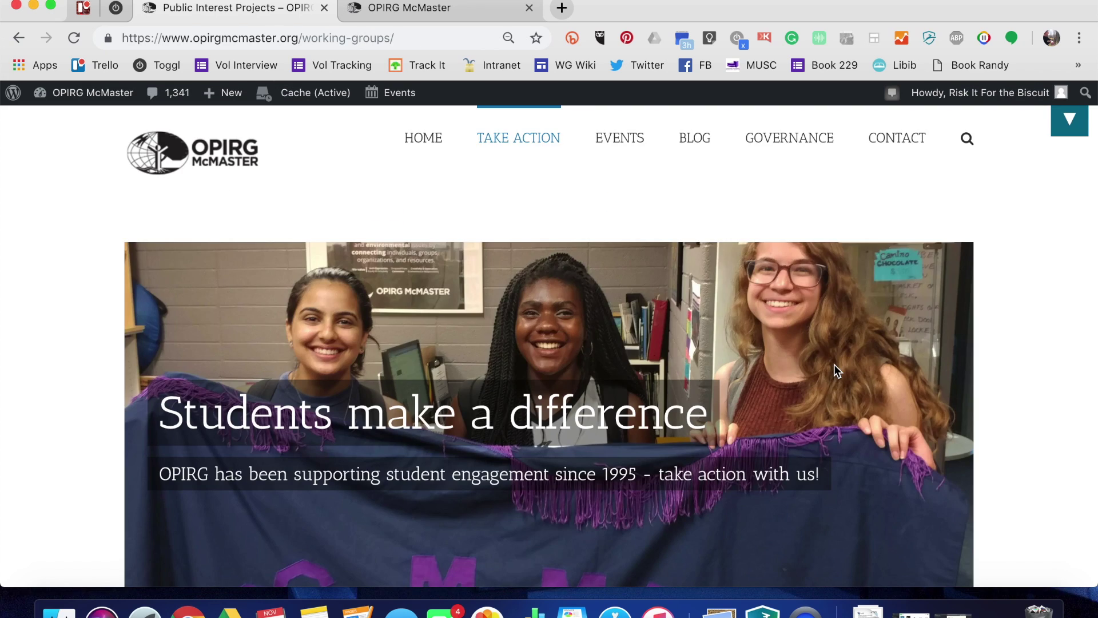
- Look through the Public Interest Projects page down to the 2018-2019 Projects, and open the Threadwork project's page
scroll(834, 365, "down", 6)
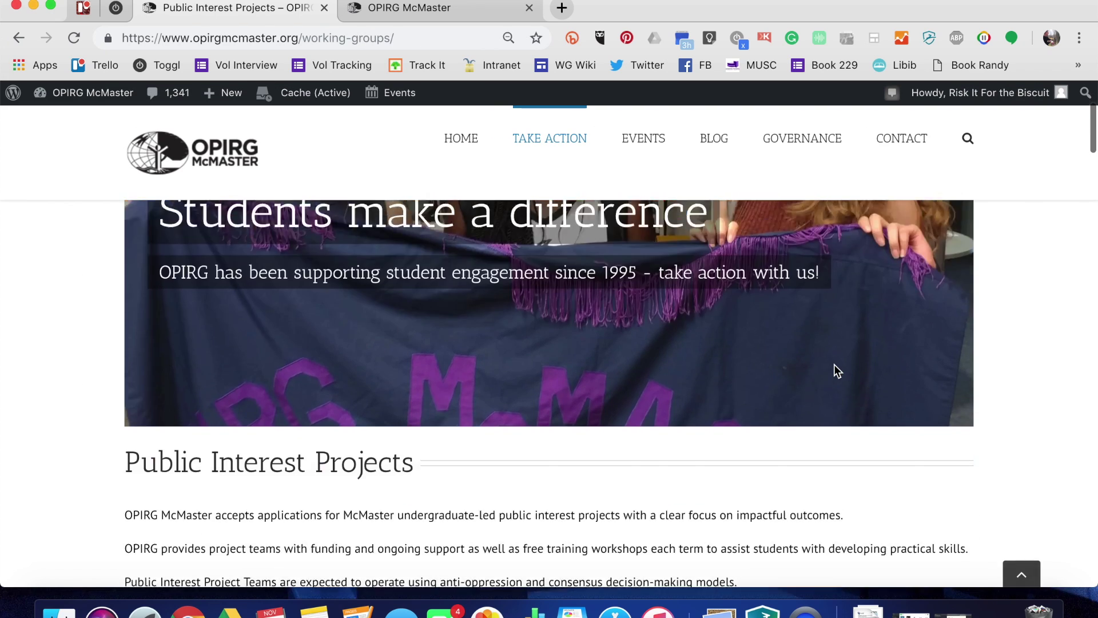
scroll(835, 366, "down", 8)
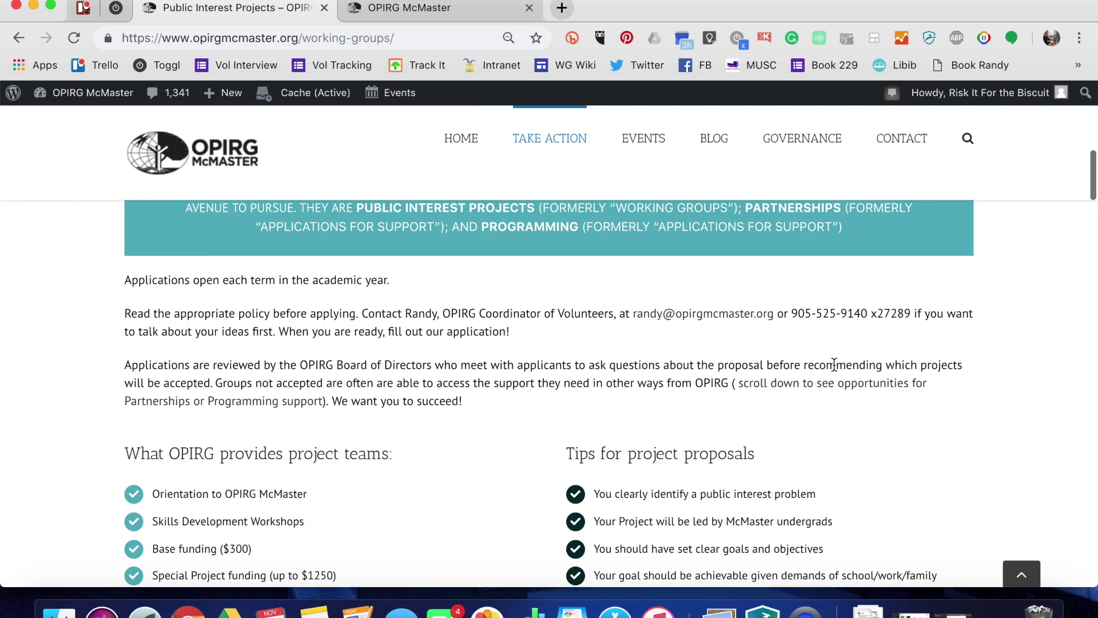
scroll(834, 366, "down", 10)
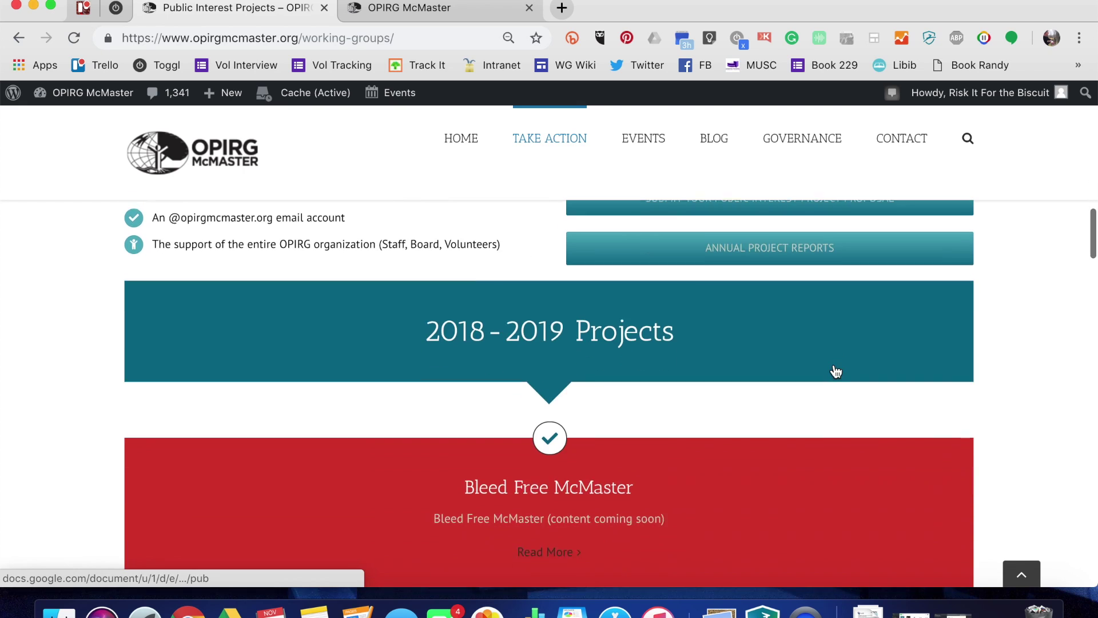
scroll(835, 366, "down", 4)
left_click(559, 556)
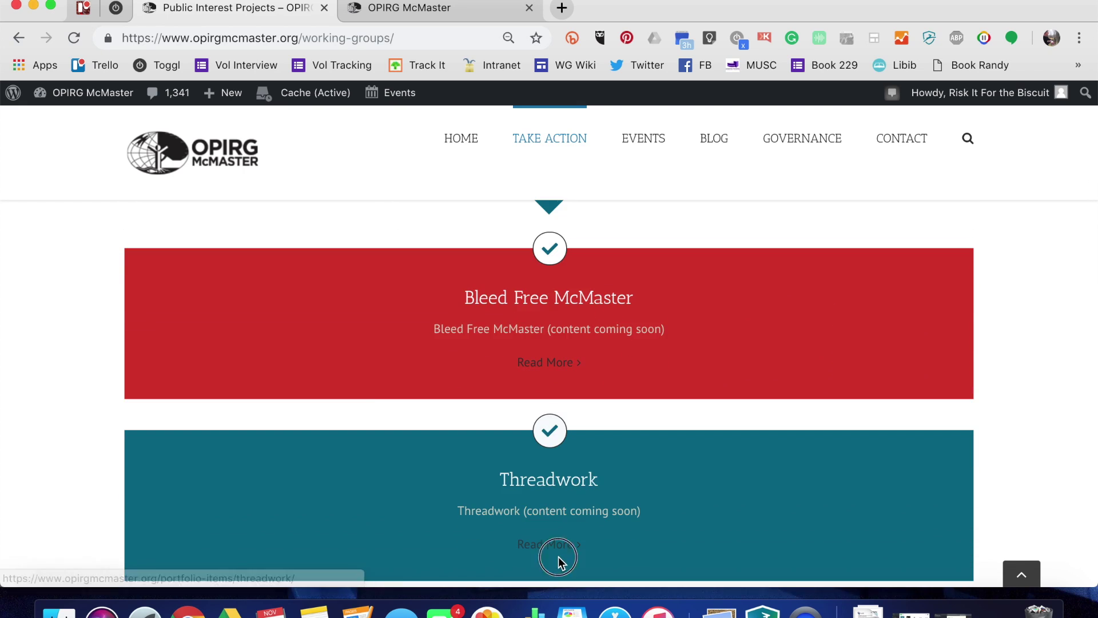
left_click(559, 554)
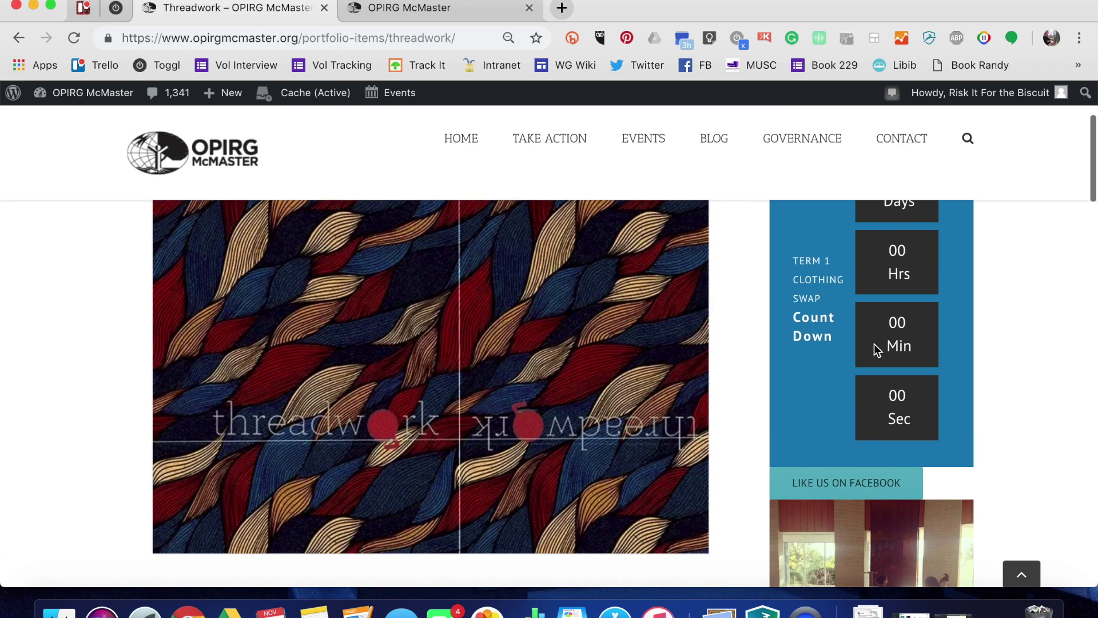
- Examine the Threadwork portfolio page, including its description, values, Facebook link and Second Hand News blog feed
scroll(879, 280, "down", 4)
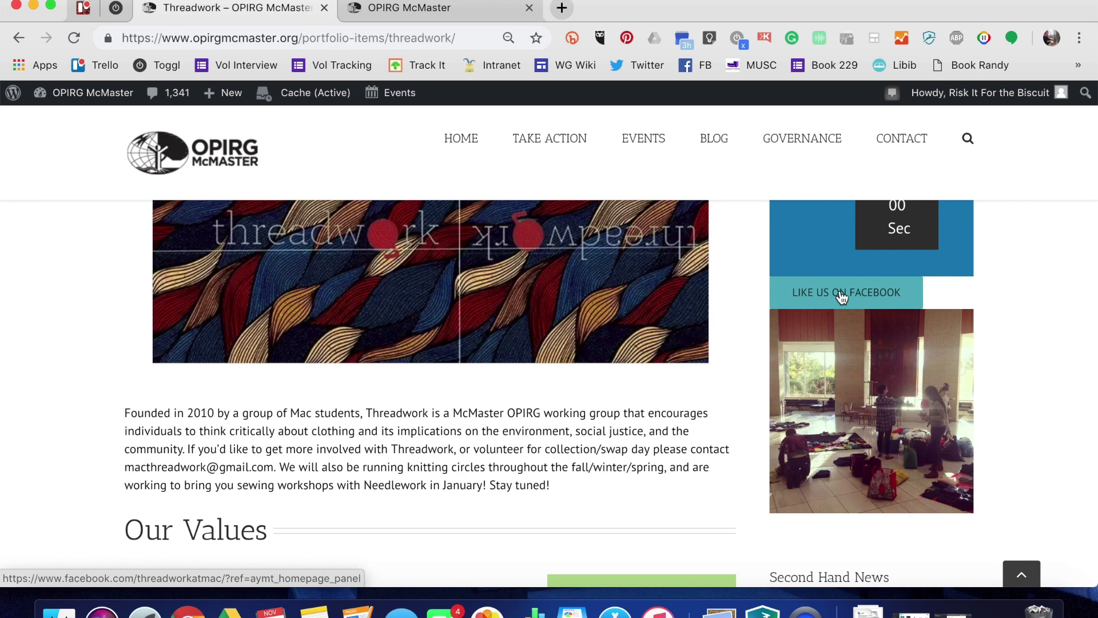
scroll(856, 274, "down", 8)
scroll(856, 278, "up", 7)
scroll(856, 273, "down", 12)
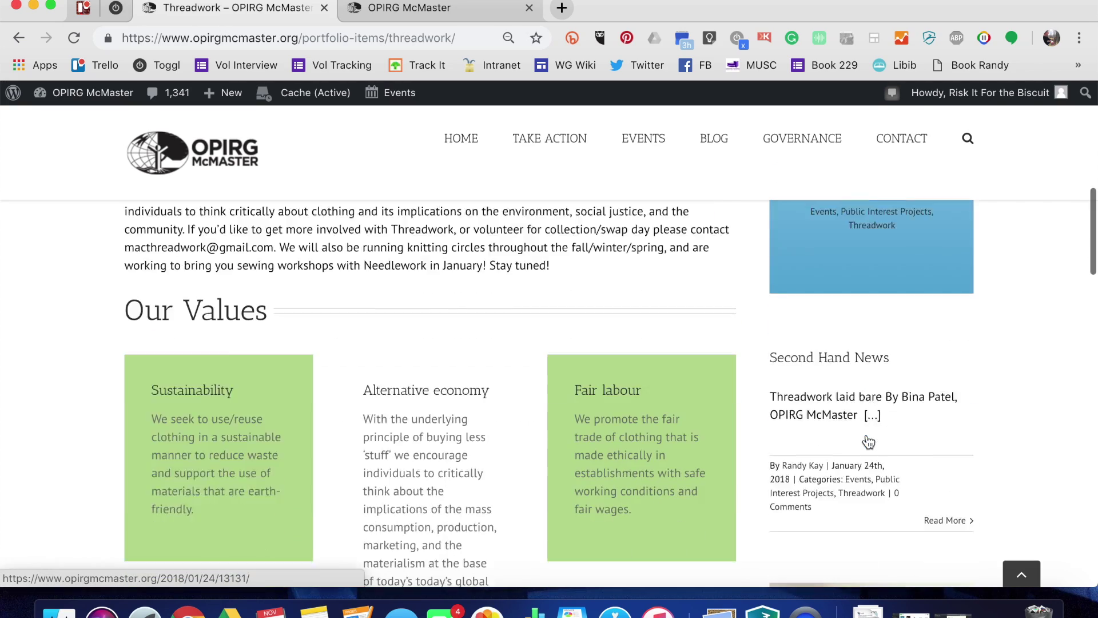
- Review the Threadwork page's full blog feed down to its oldest posts, along with the values sections beside it
scroll(869, 442, "down", 15)
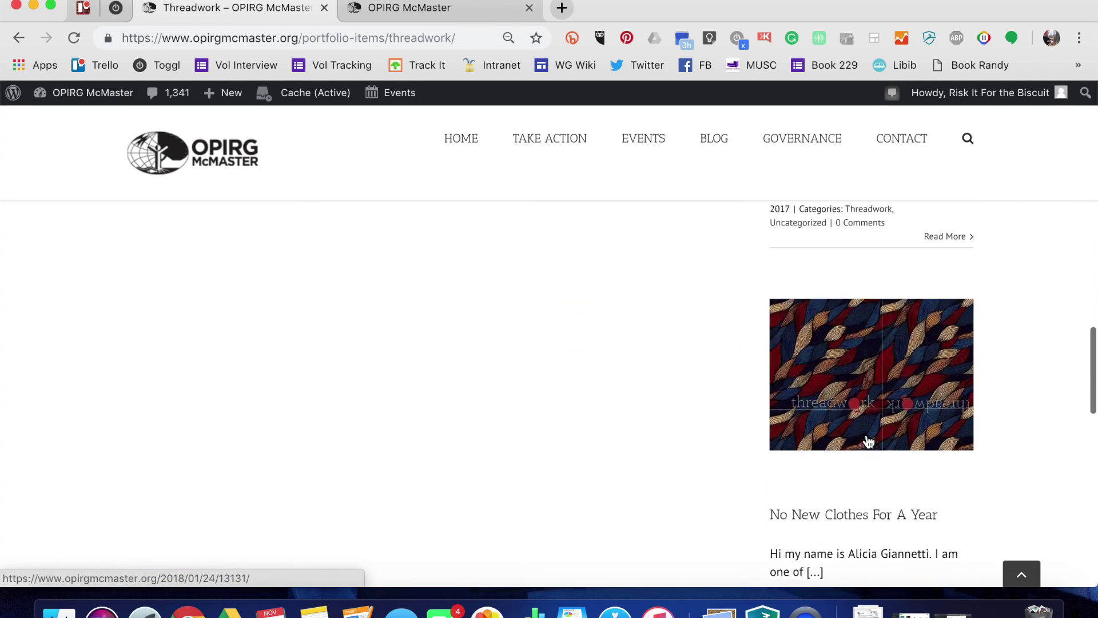
scroll(868, 442, "down", 10)
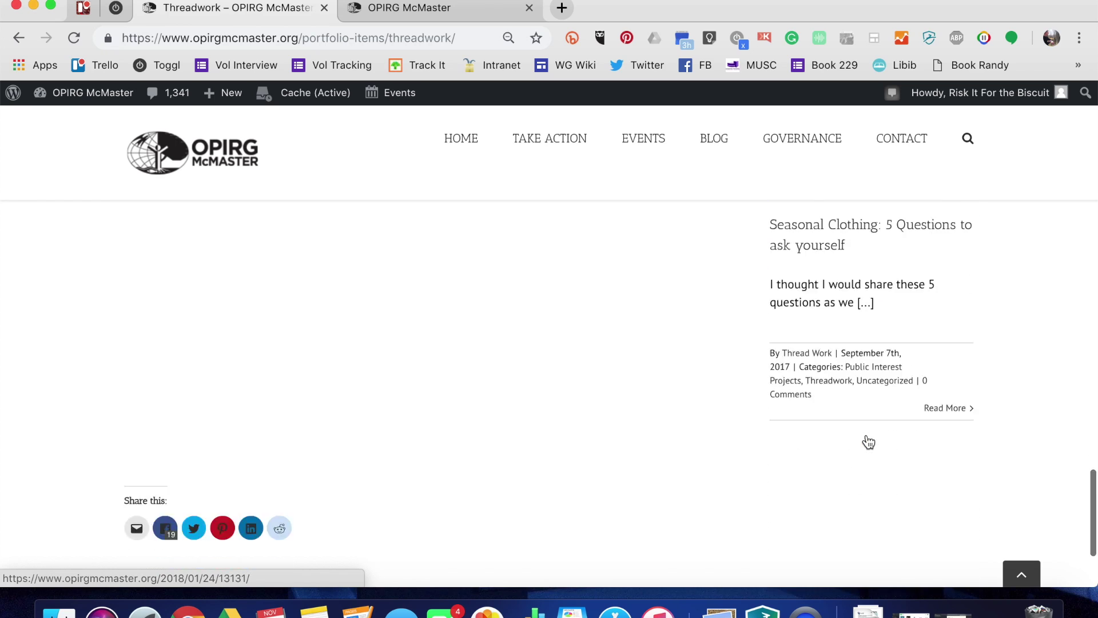
scroll(868, 443, "up", 12)
scroll(868, 442, "up", 10)
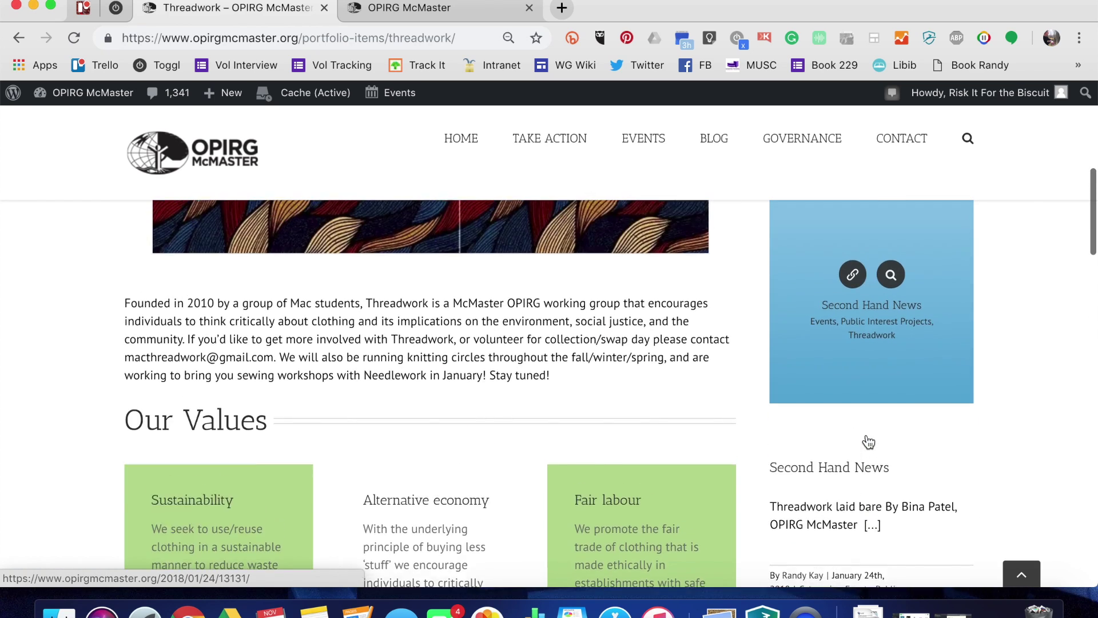
scroll(869, 442, "down", 5)
scroll(869, 442, "down", 1)
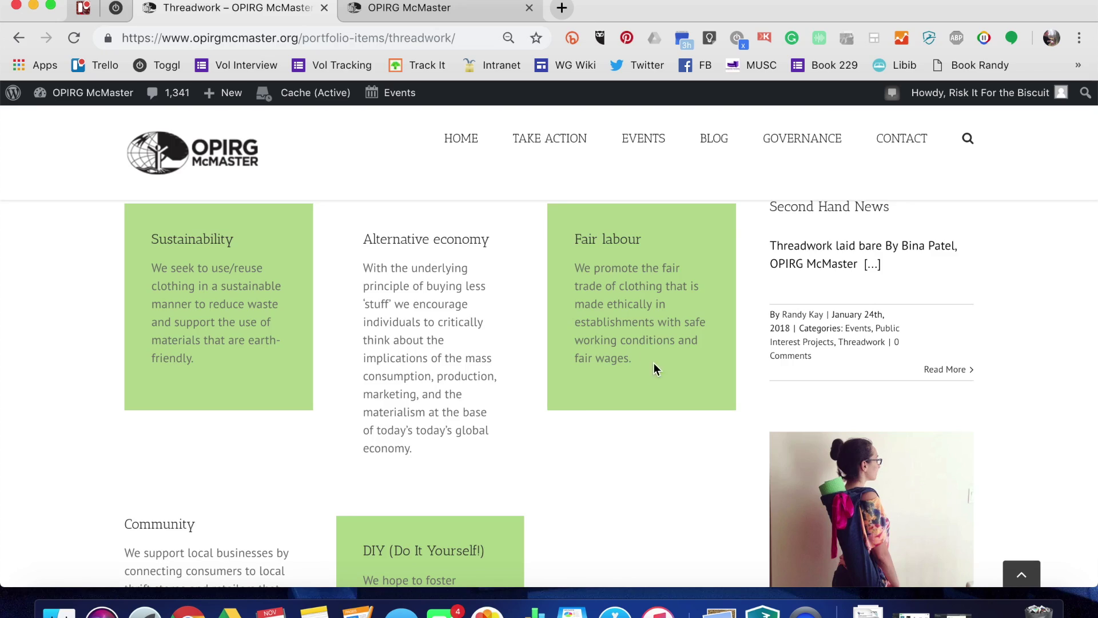
scroll(561, 427, "down", 6)
scroll(454, 437, "up", 3)
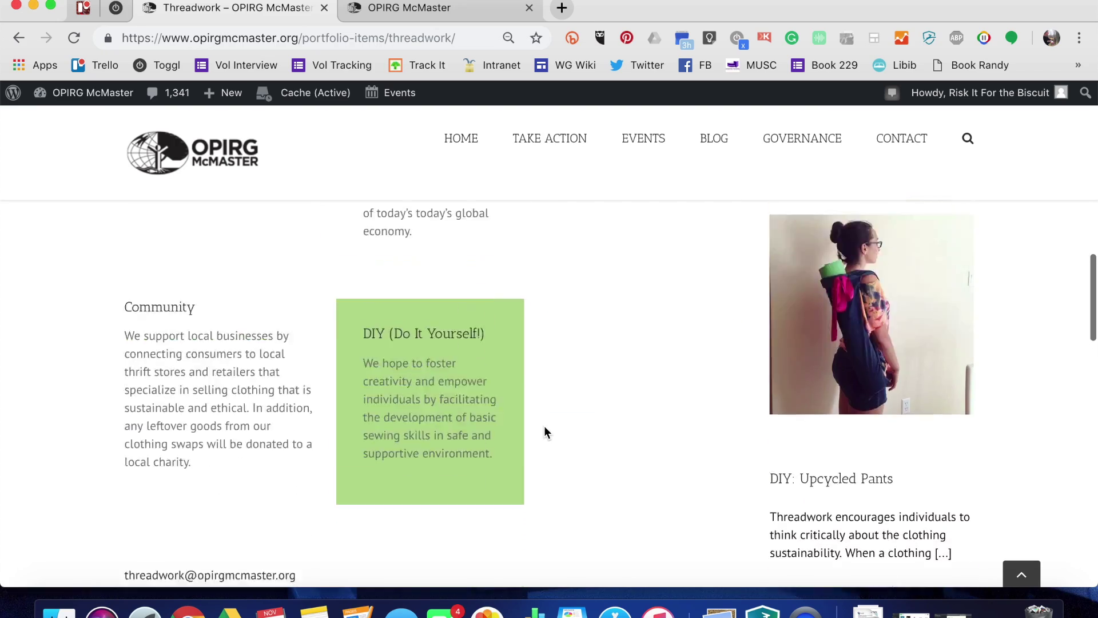
scroll(544, 425, "up", 10)
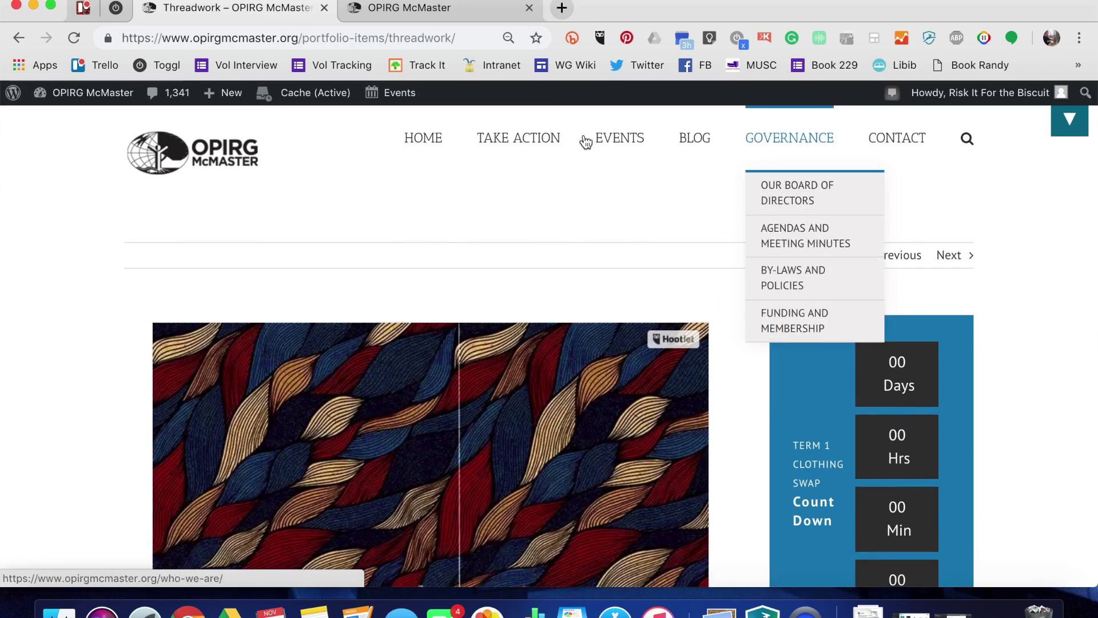
mouse_move(531, 133)
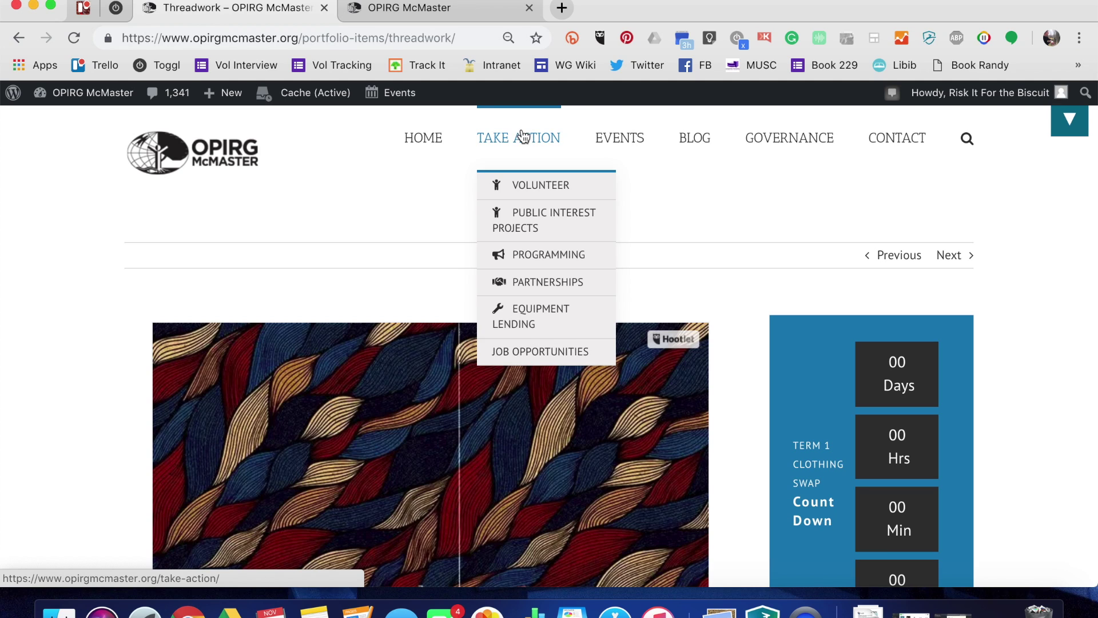
mouse_move(634, 145)
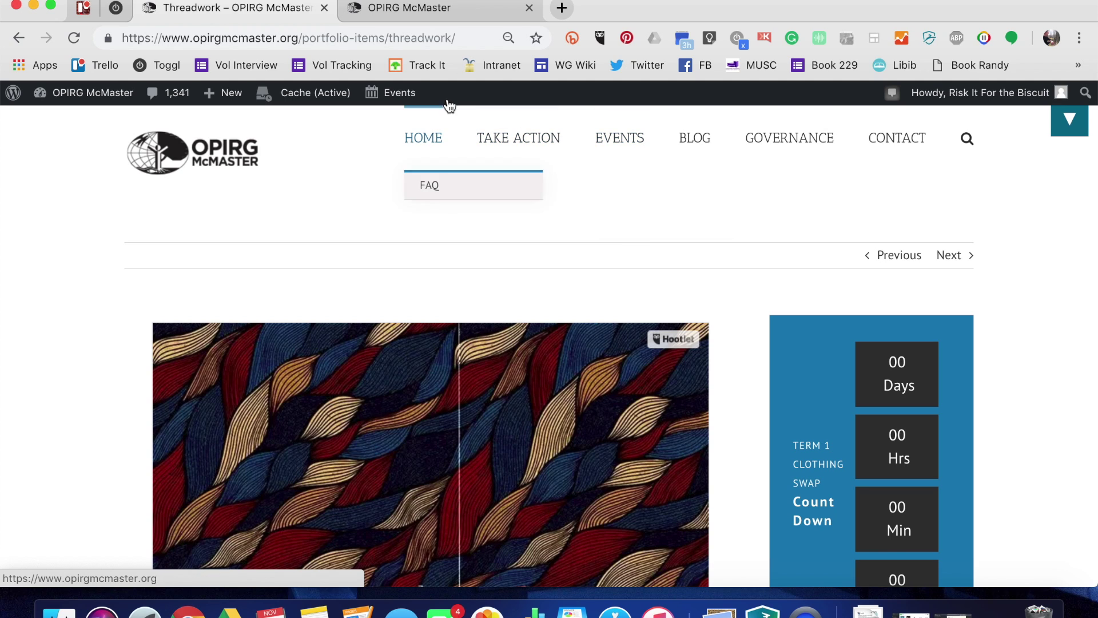